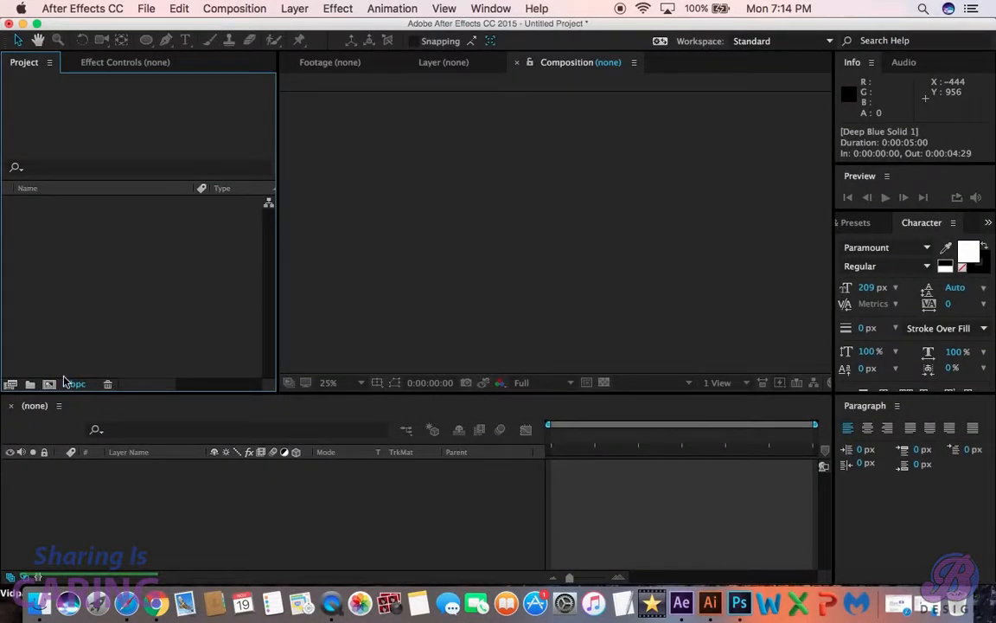
- Create a composition named "shine logo" at 1920 × 1080 px, 30 fps and 5 seconds long
click(50, 385)
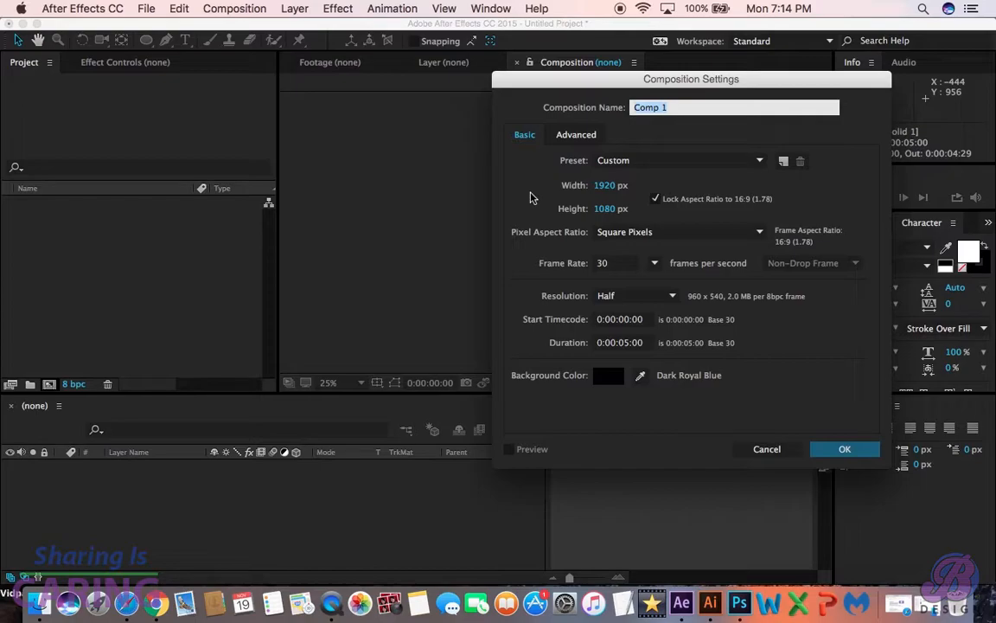
text(shine logo)
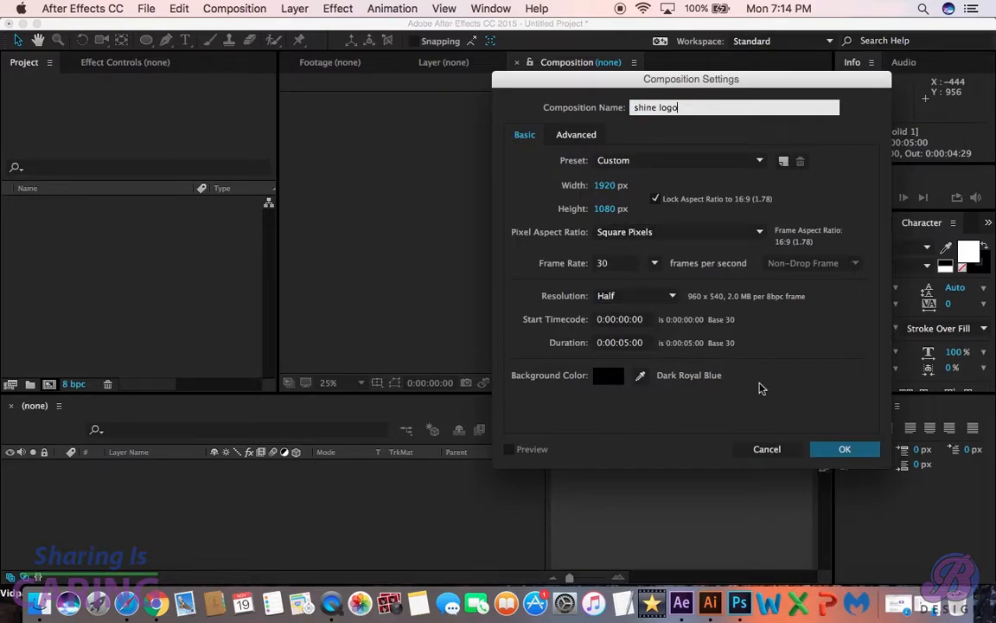
click(843, 451)
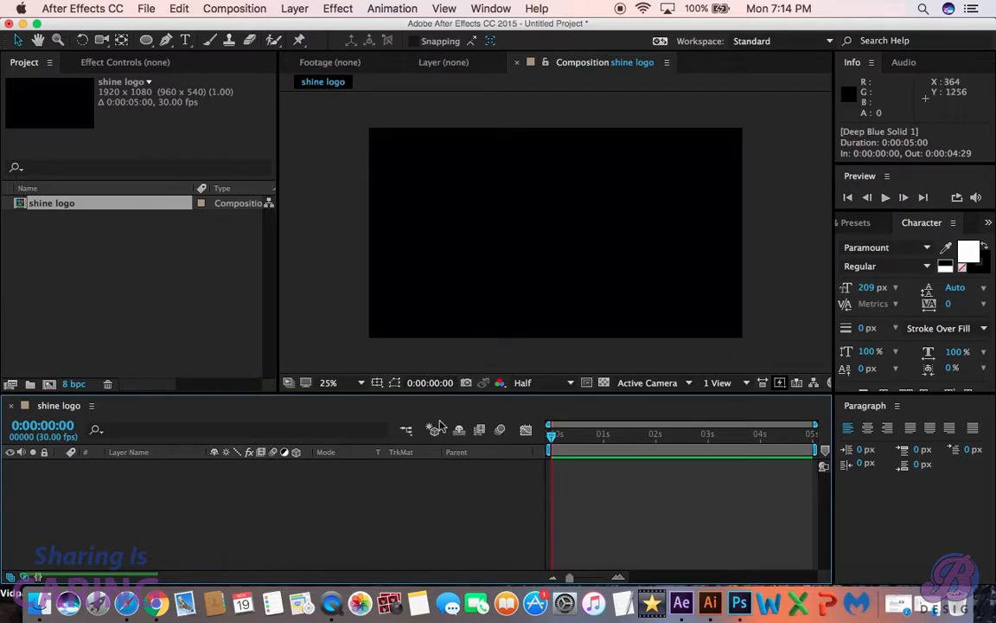
- Add a dark blue 1920 × 1080 px solid layer named "background" to the composition
right_click(351, 501)
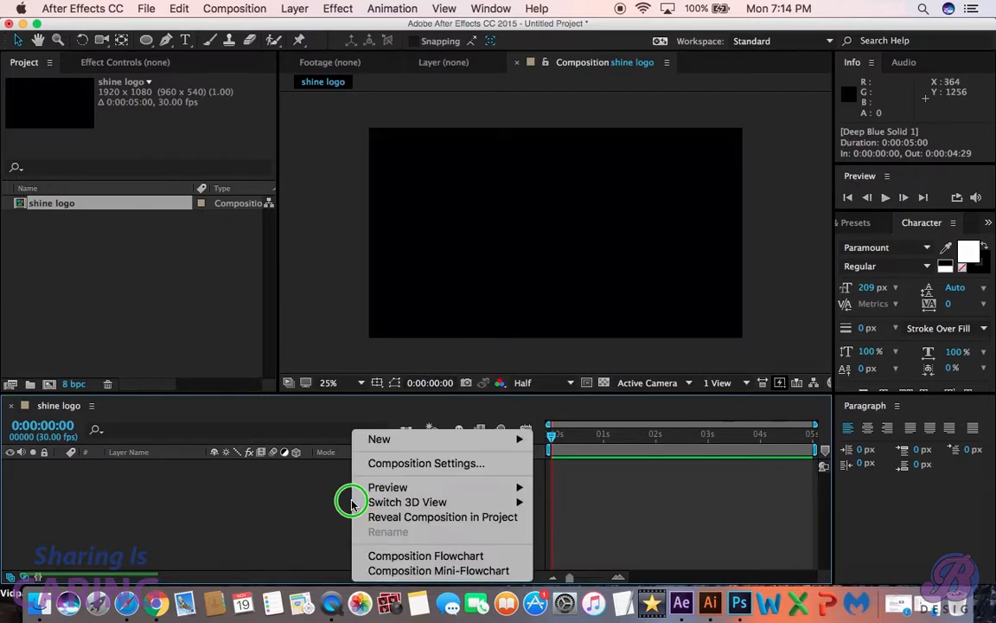
mouse_move(367, 498)
mouse_move(467, 441)
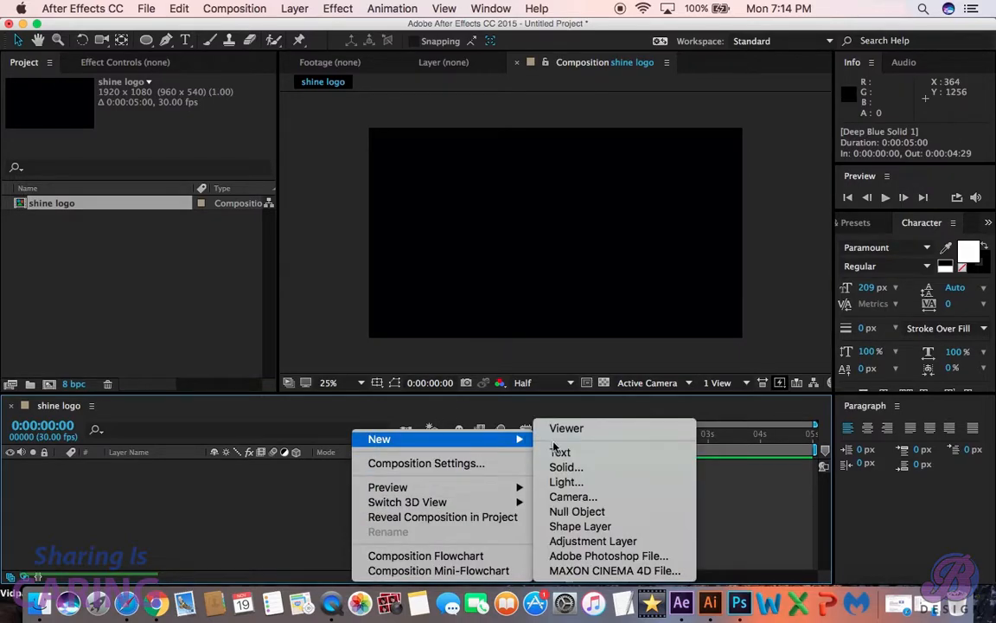
click(562, 467)
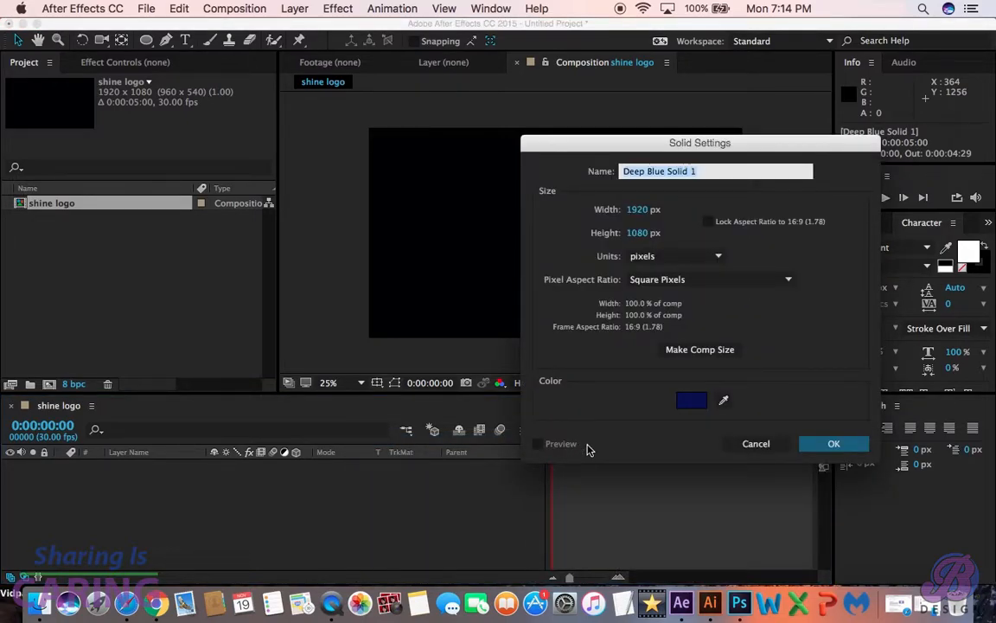
text(background)
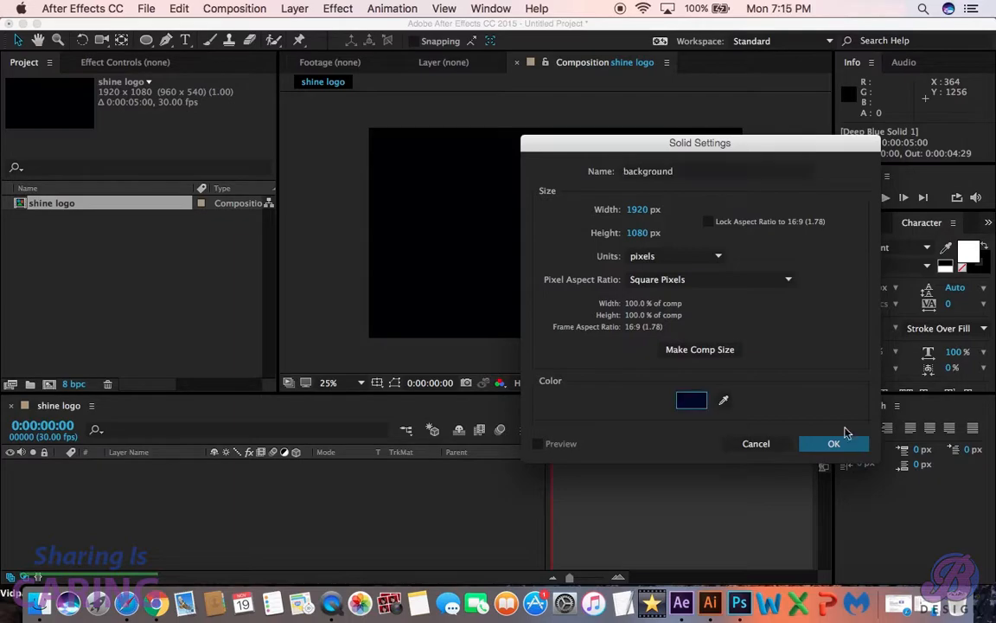
click(832, 443)
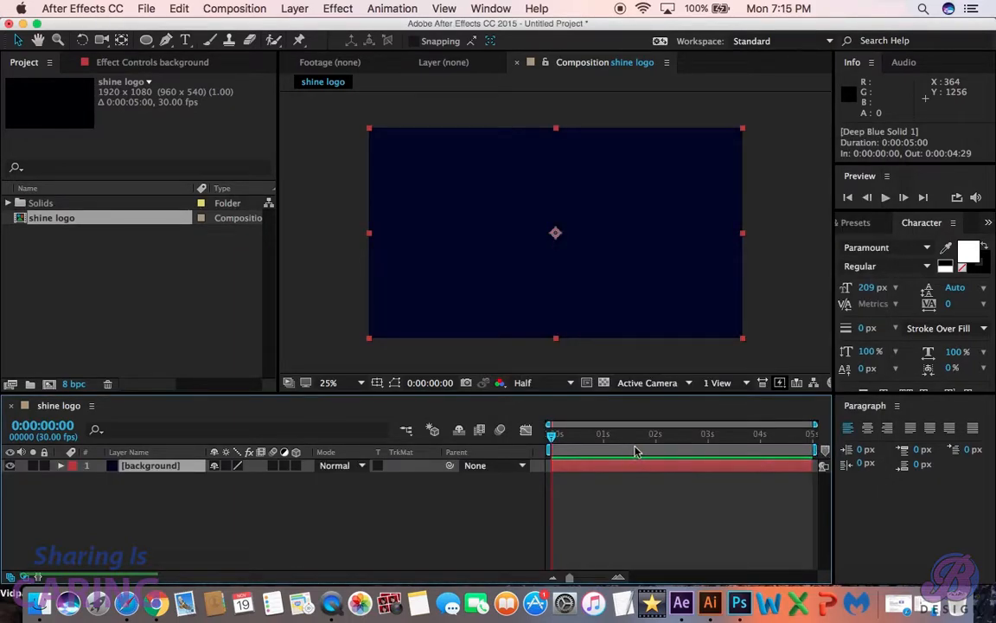
- Import Rust Texture.jpg from the Assest folder and place it above the background layer
click(934, 610)
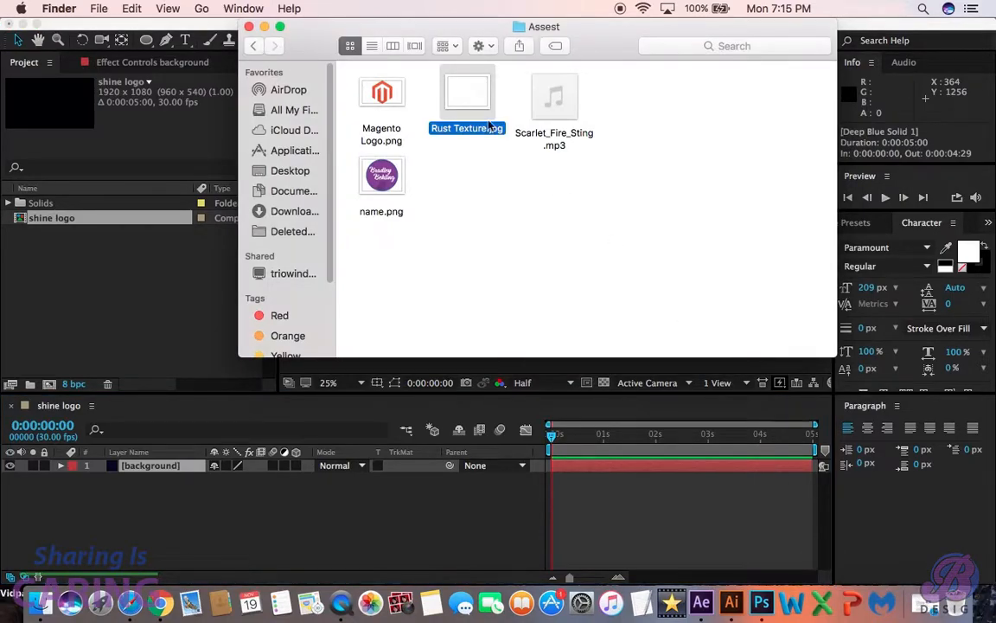
drag(472, 84, 134, 275)
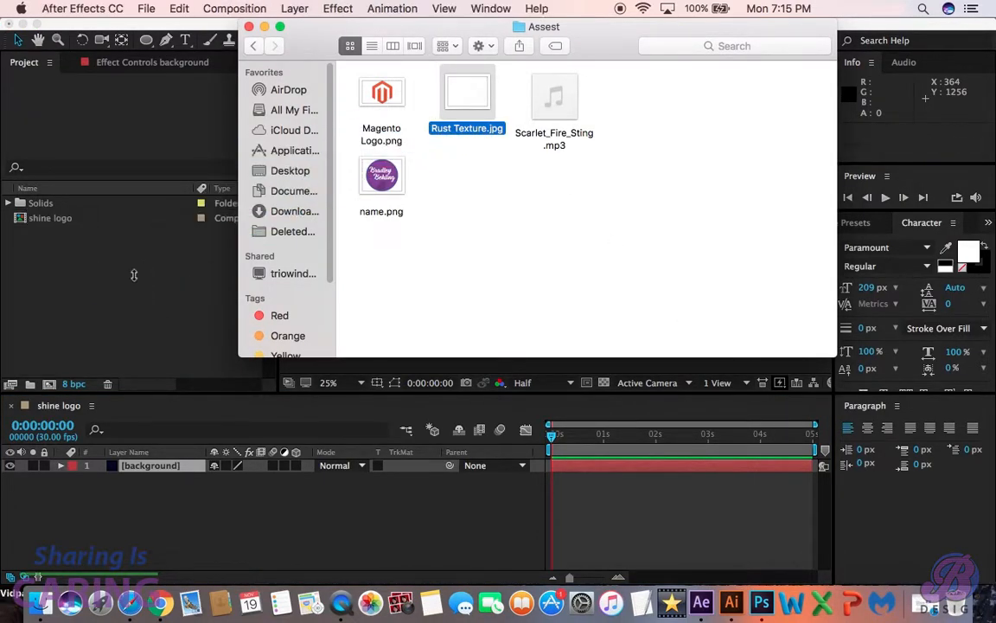
drag(104, 236, 153, 468)
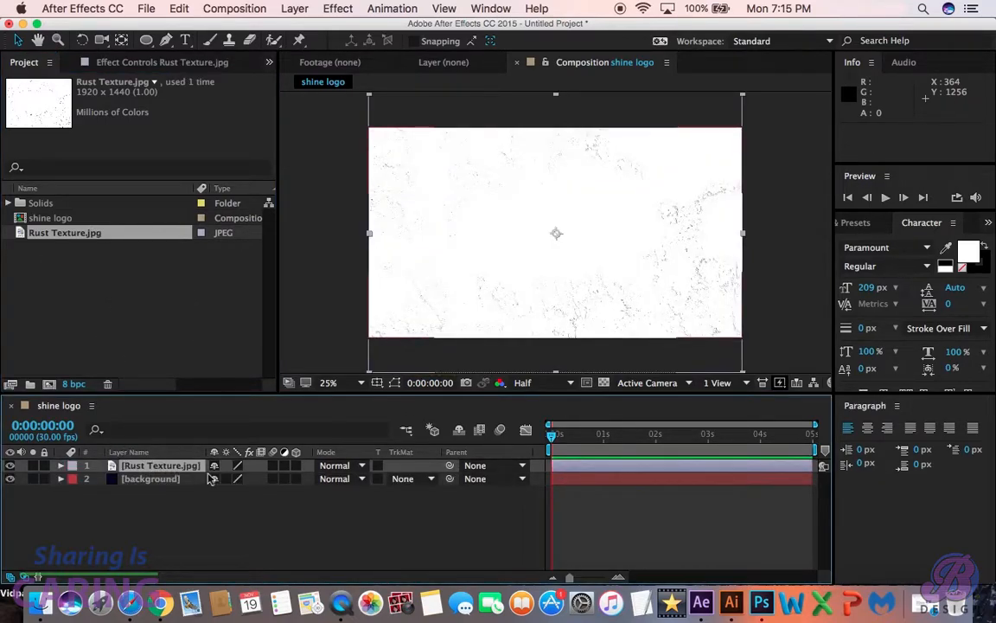
- Set the blending mode of the Rust Texture.jpg layer to Divide
click(338, 465)
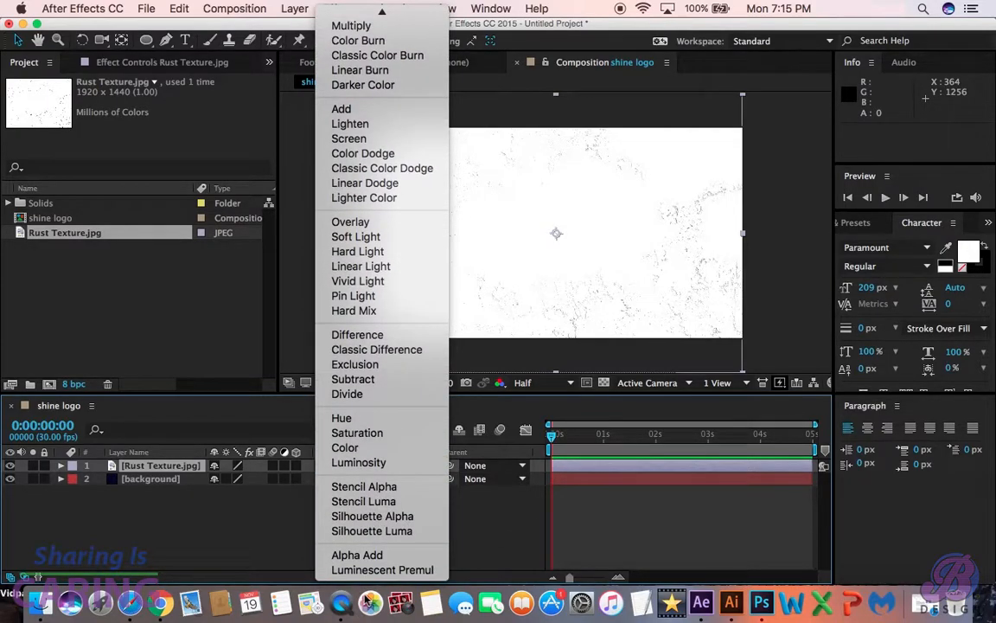
click(348, 394)
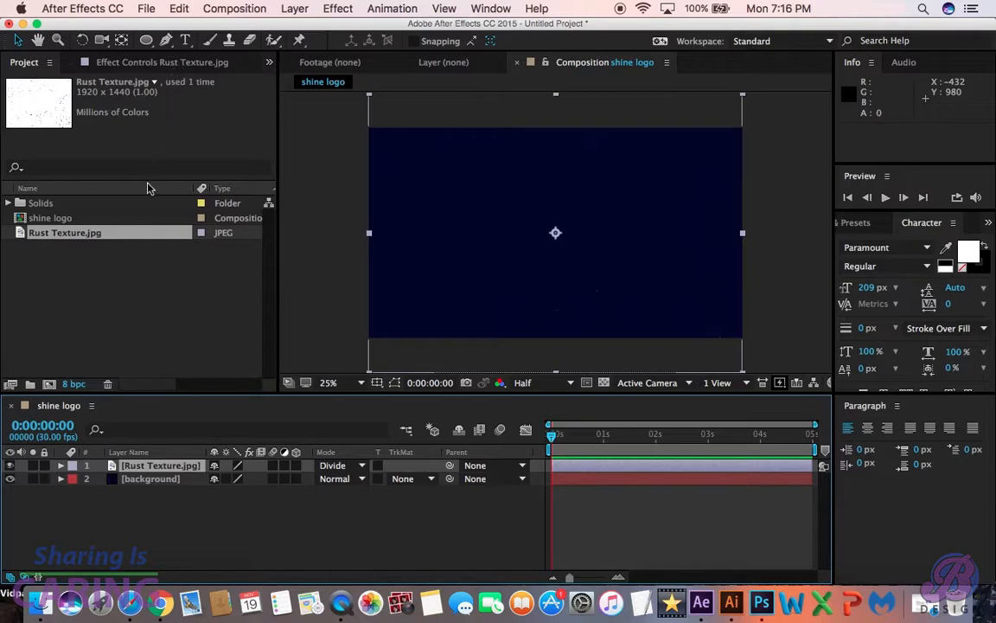
click(131, 468)
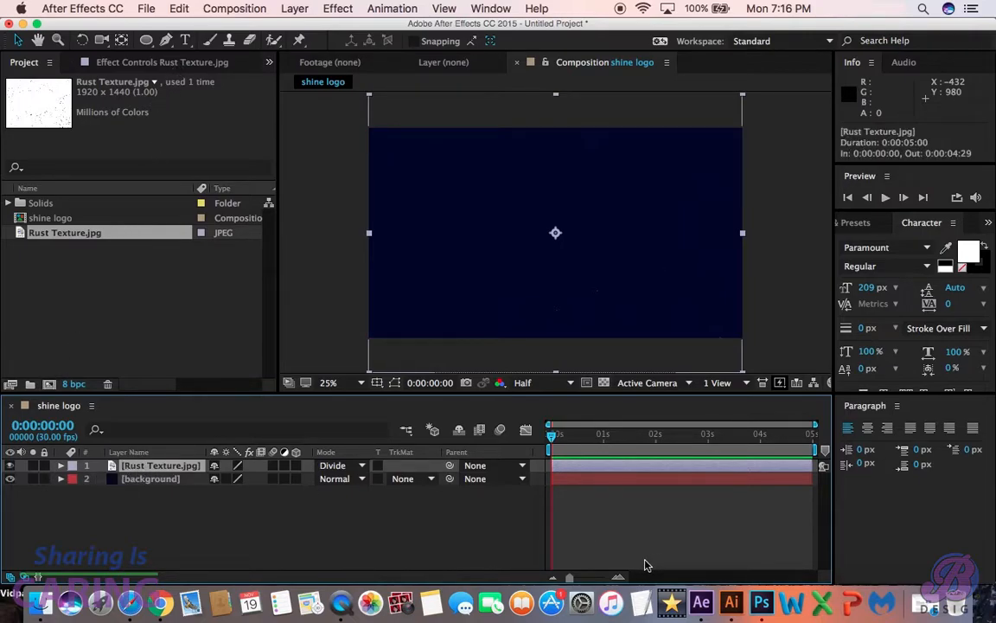
- Import name.png from the Assest folder, place it as the topmost layer and scale it to about 28%
click(931, 609)
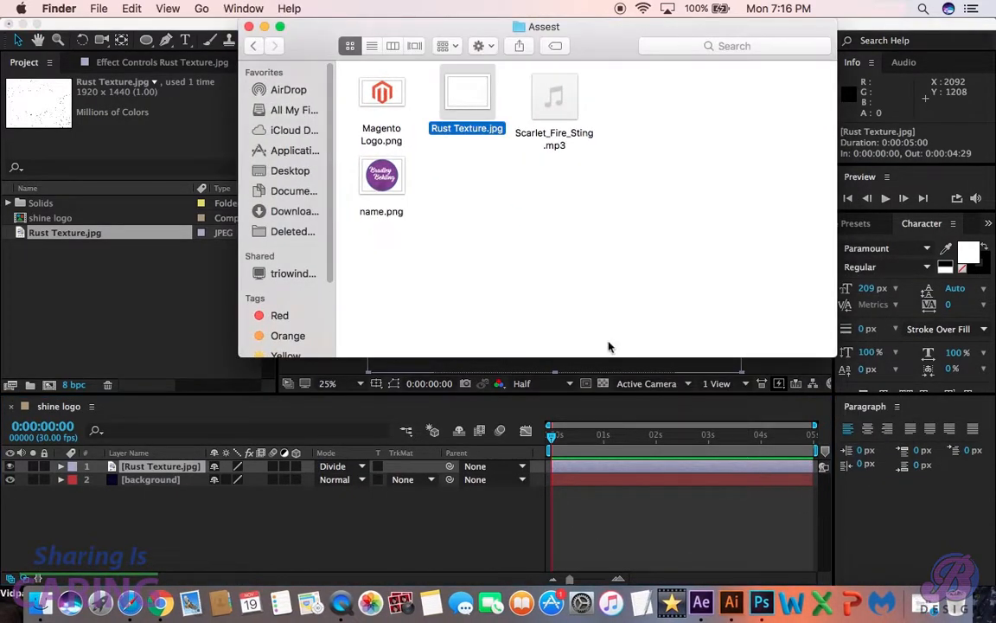
drag(378, 178, 175, 317)
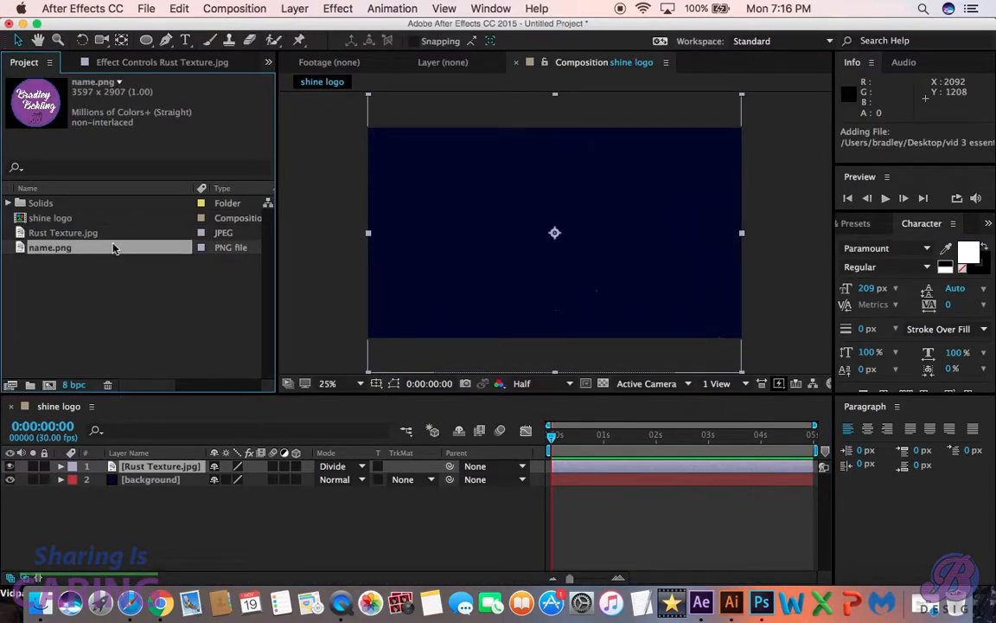
drag(113, 248, 166, 470)
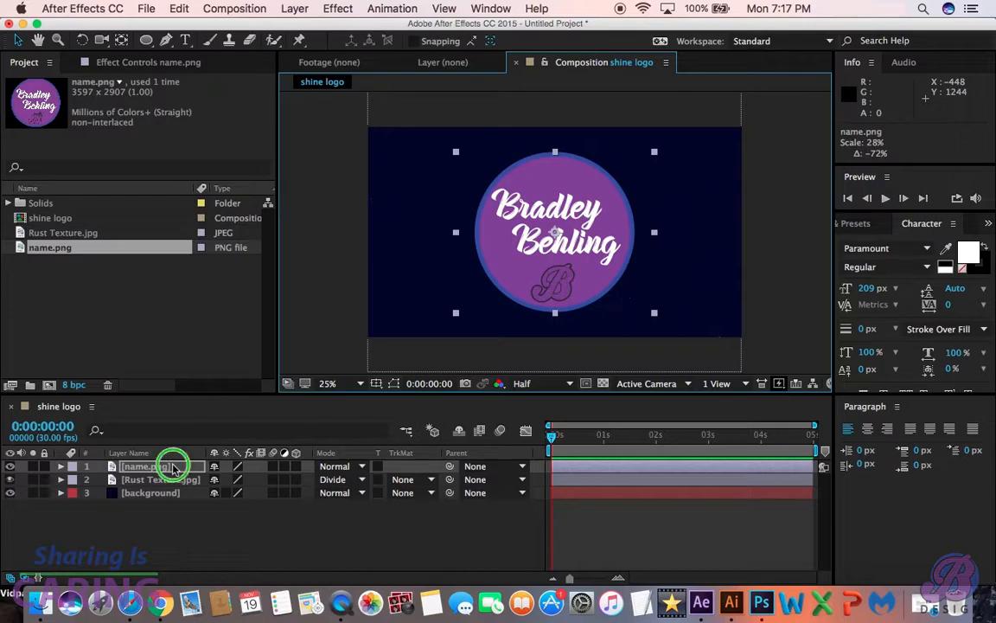
- Pre-compose the name.png layer as "logo", moving all attributes into the new composition
right_click(173, 468)
click(201, 448)
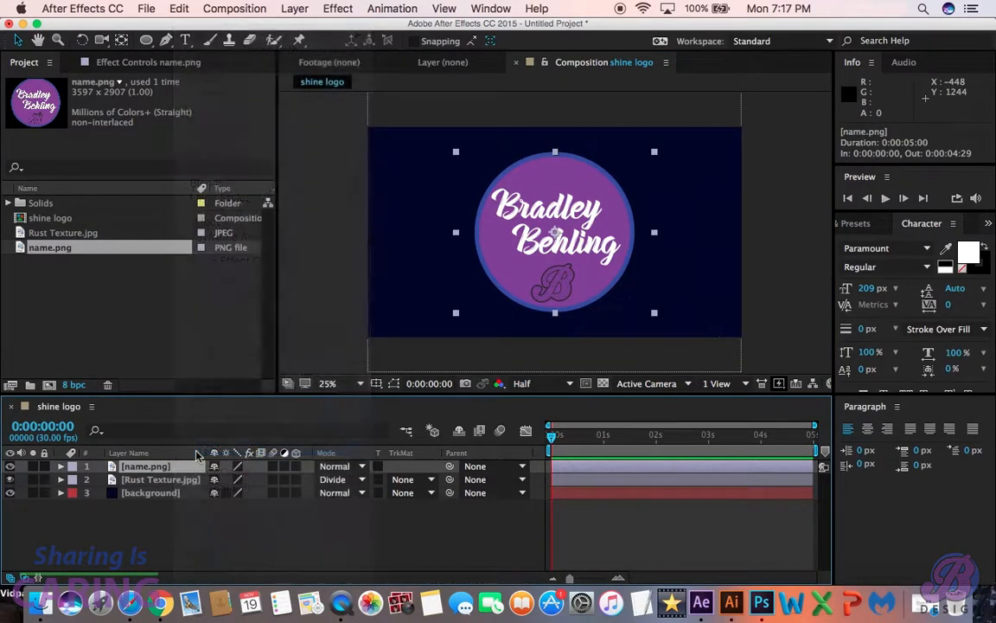
text(logo)
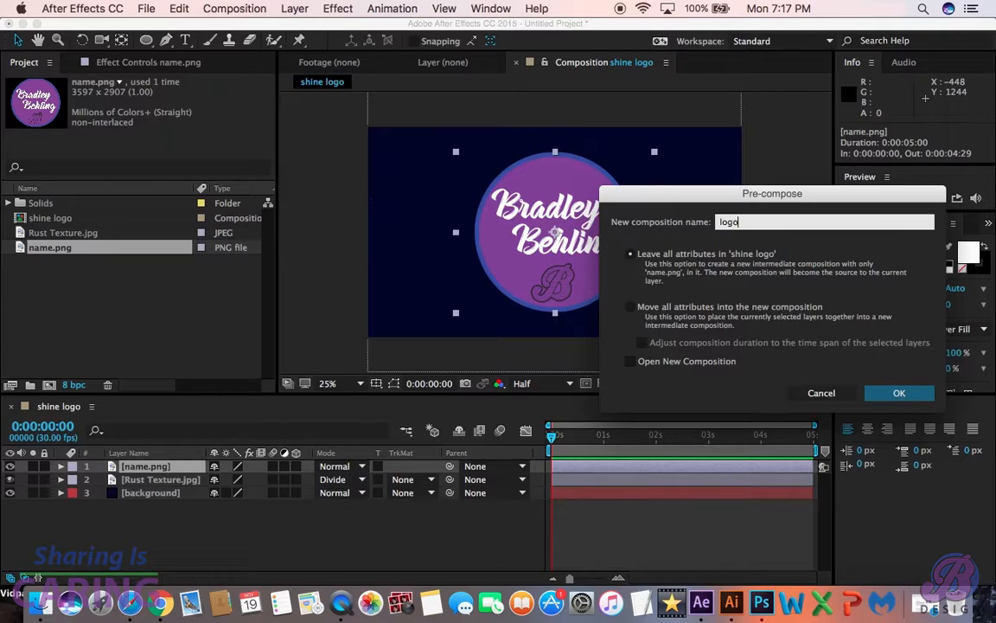
click(631, 308)
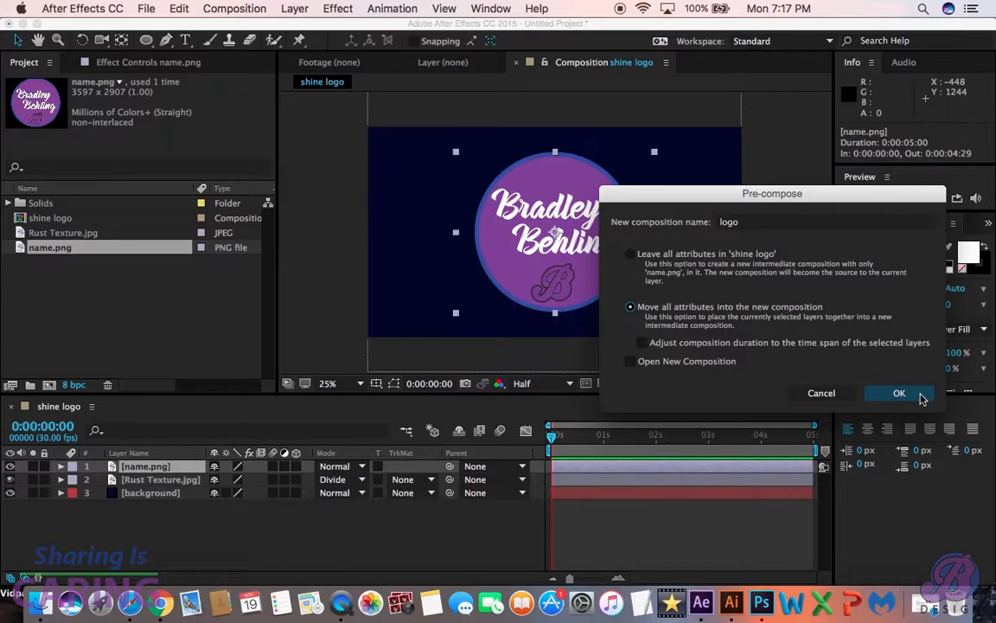
click(920, 397)
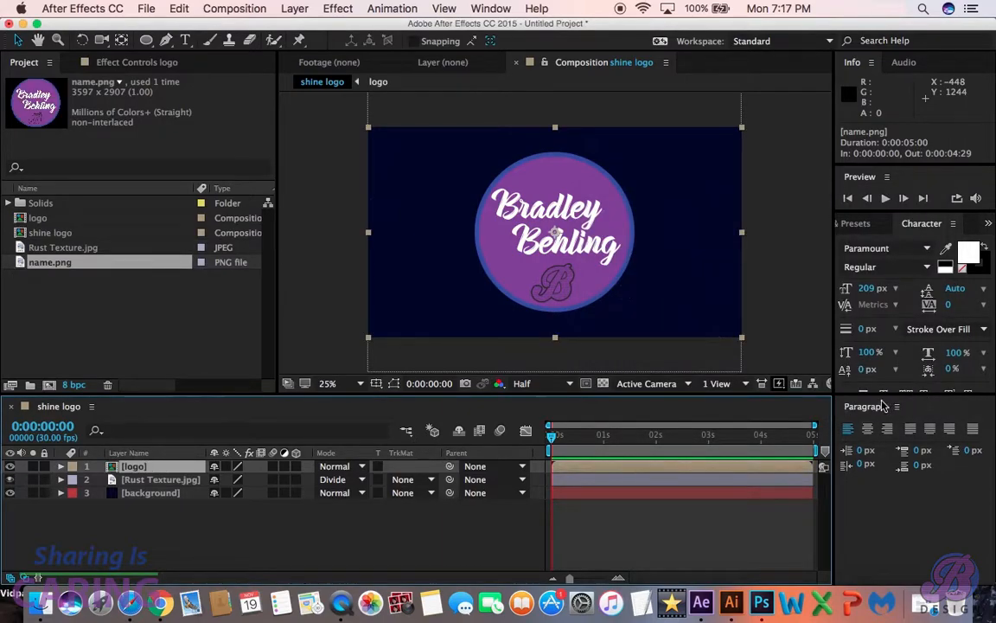
- Make the logo layer 3D and apply the Card Wipe transition effect to it
click(297, 467)
click(862, 223)
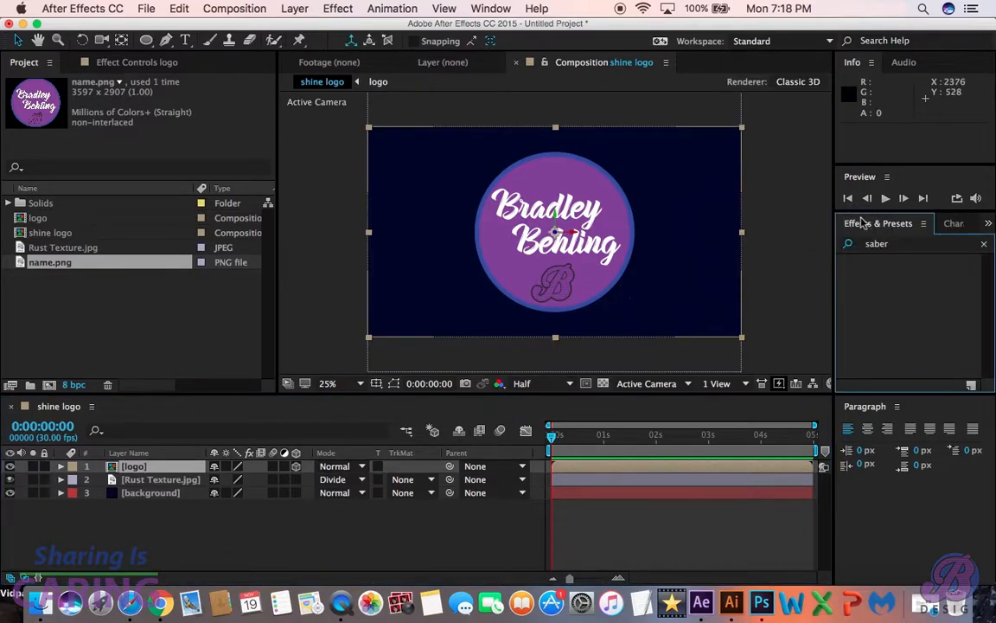
click(876, 244)
text(card)
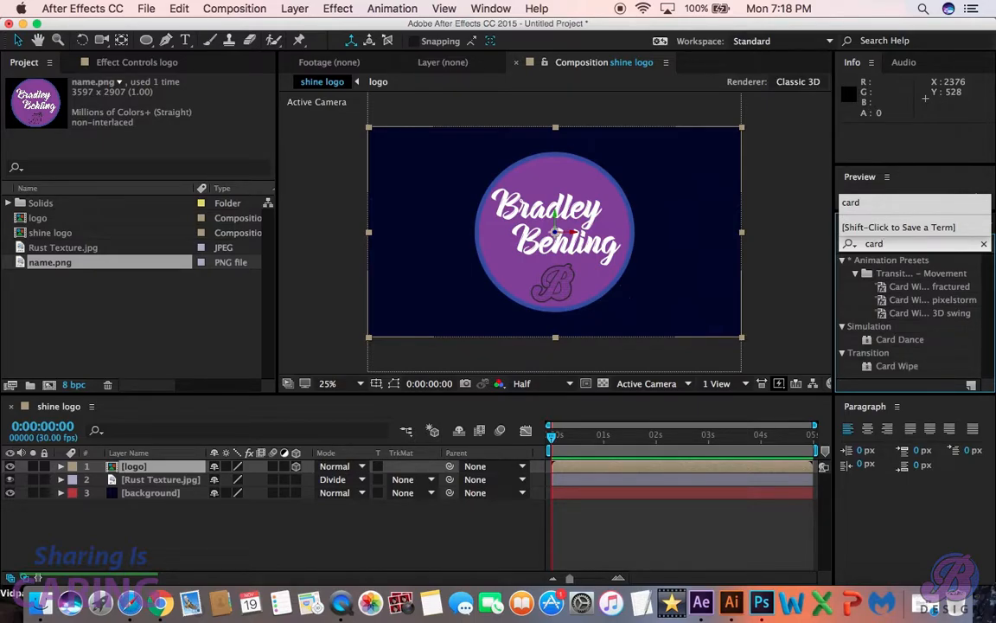
double_click(897, 366)
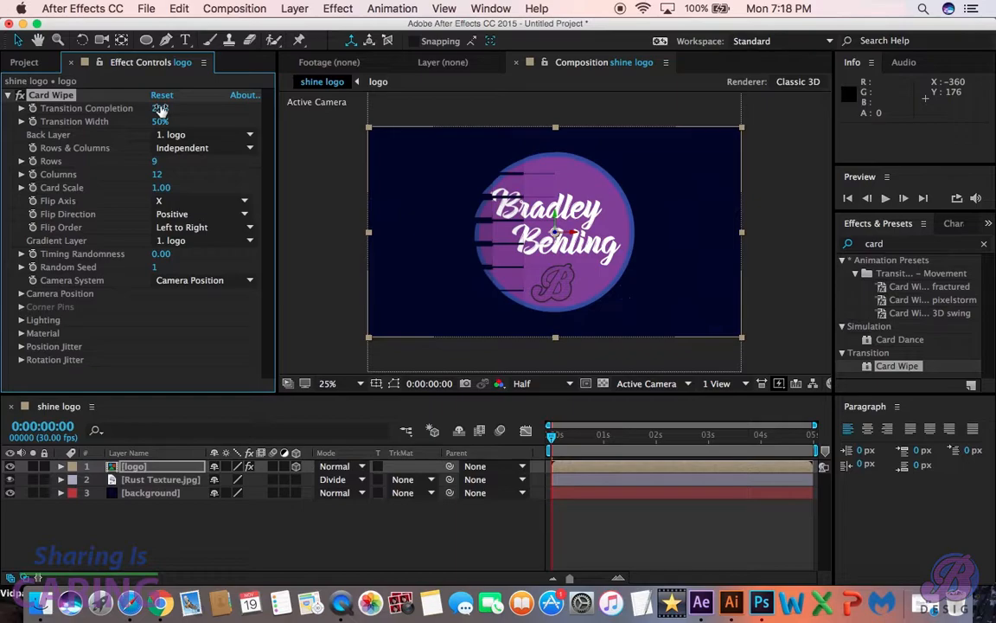
- Set the Card Wipe's Transition Completion to 0%, Rows to 1 and Columns to 15
drag(160, 110, 33, 100)
click(157, 162)
click(145, 165)
click(156, 162)
click(156, 165)
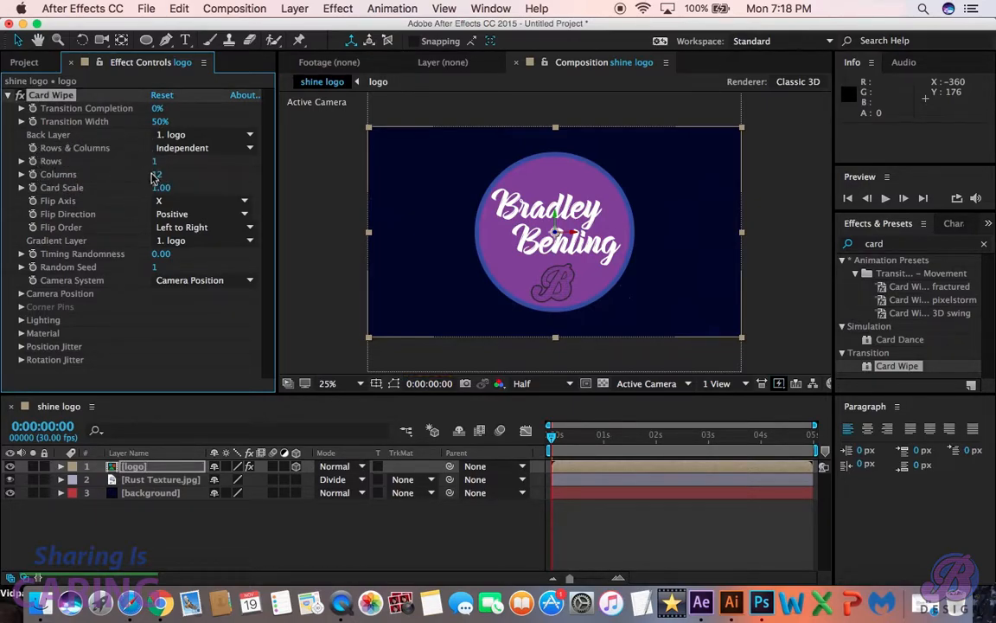
mouse_move(150, 174)
mouse_down()
mouse_move(170, 178)
mouse_move(156, 182)
mouse_up()
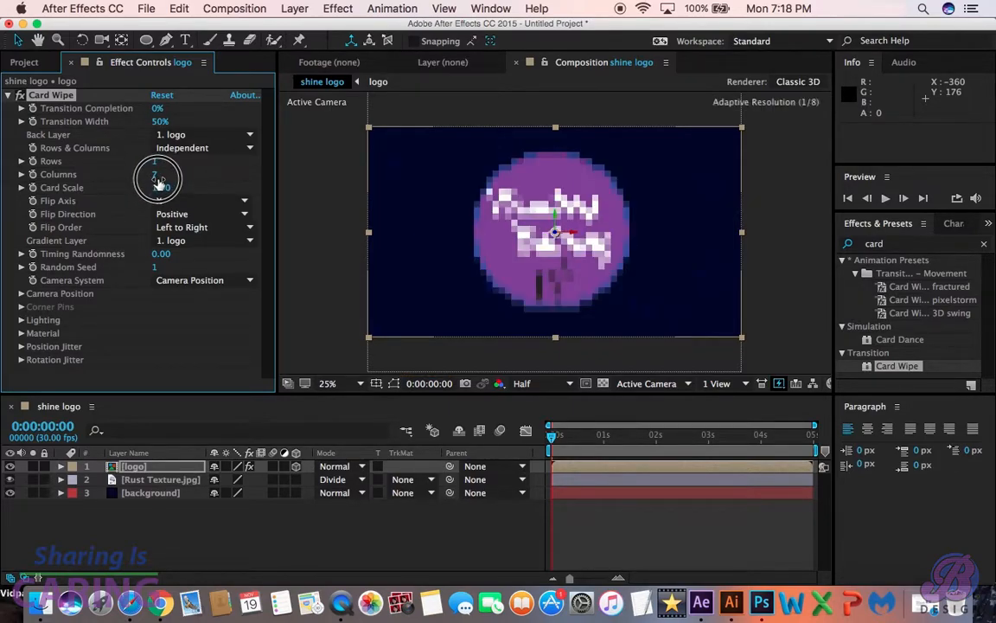
click(159, 176)
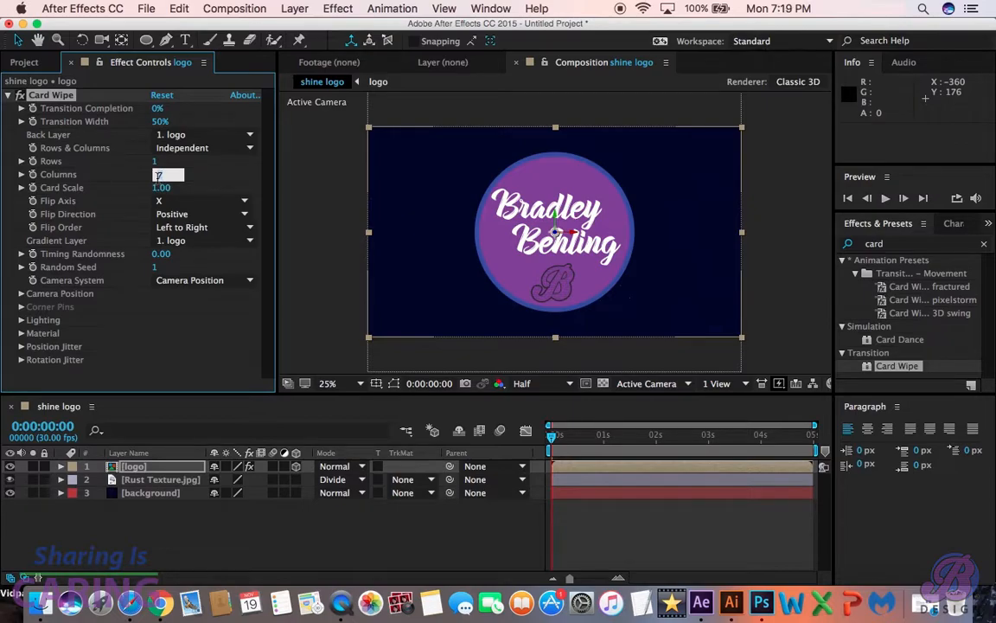
key(Return)
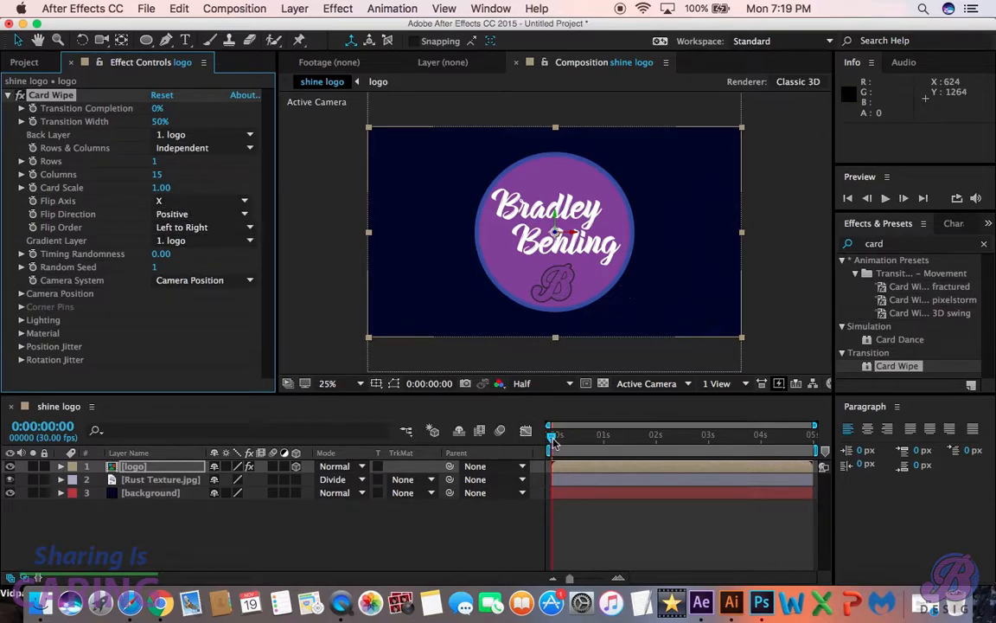
- Keyframe the Card Wipe's Transition Completion from 50% at 0:00:00:00 to 0% at 0:00:02:29 and preview the animation
drag(554, 439, 707, 426)
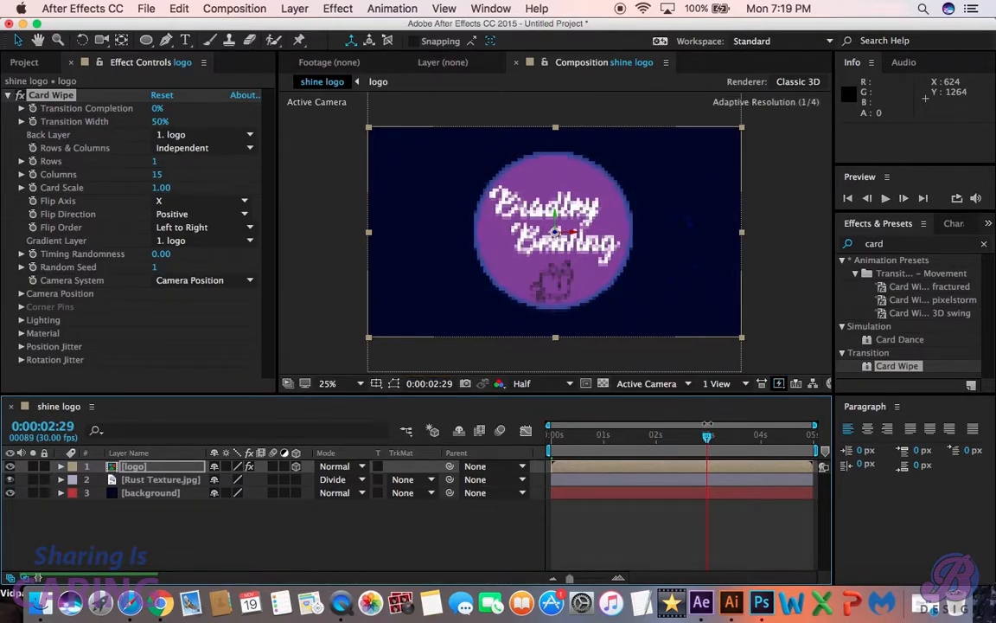
click(33, 109)
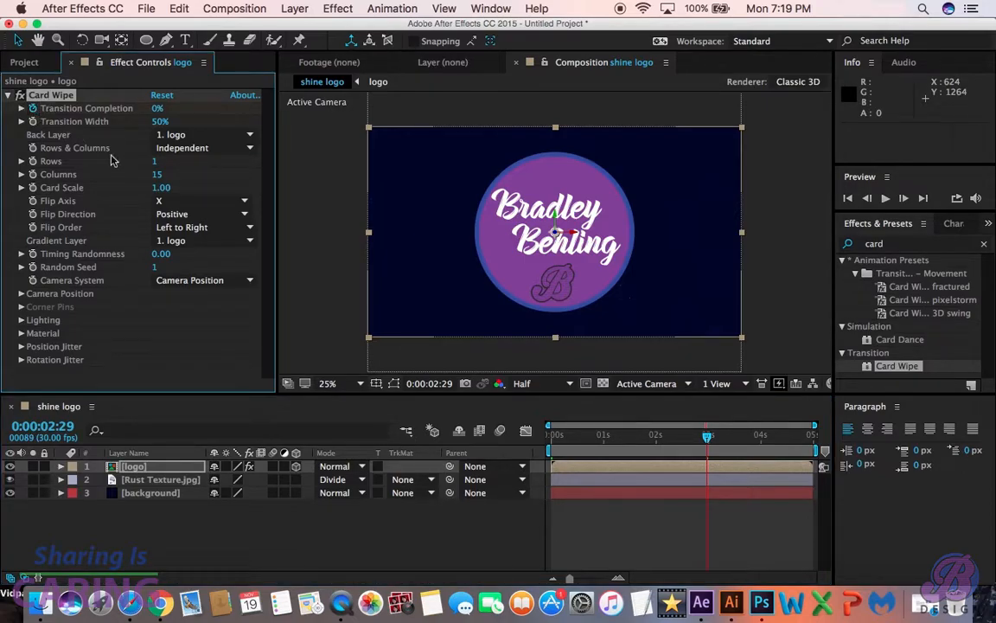
drag(707, 438, 529, 437)
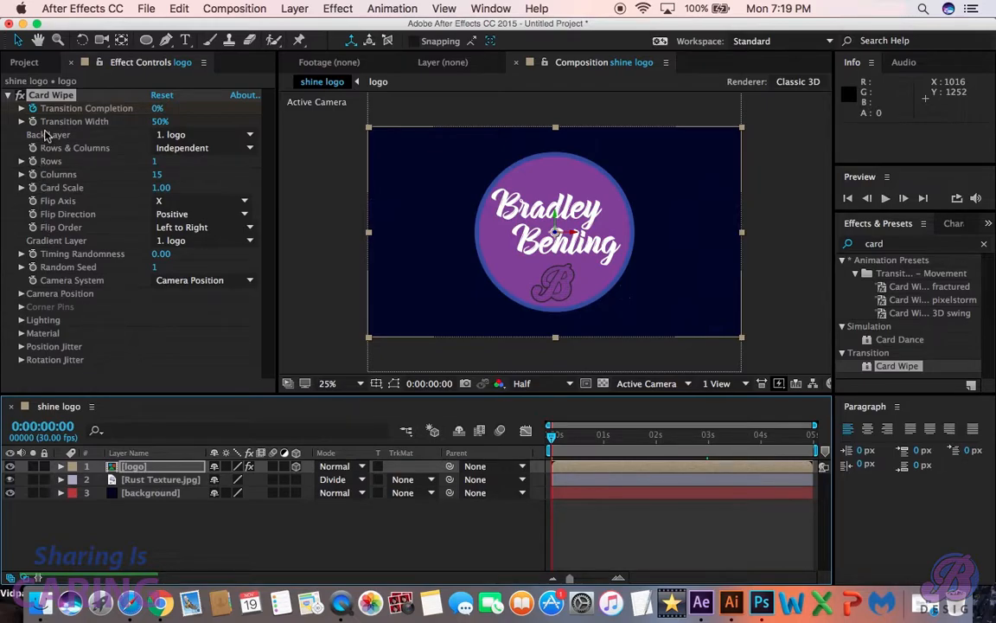
click(157, 109)
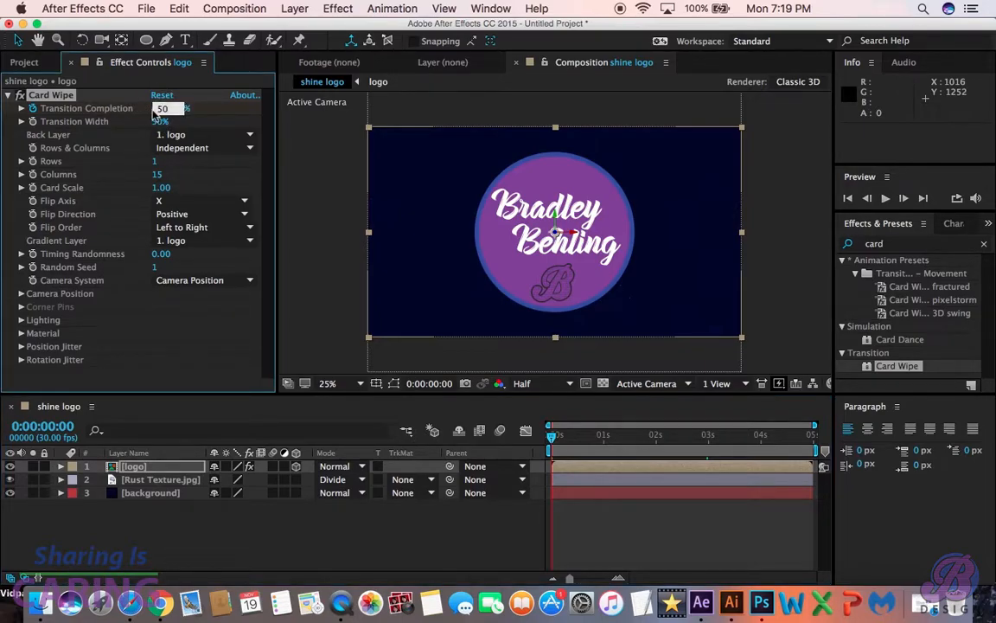
key(Return)
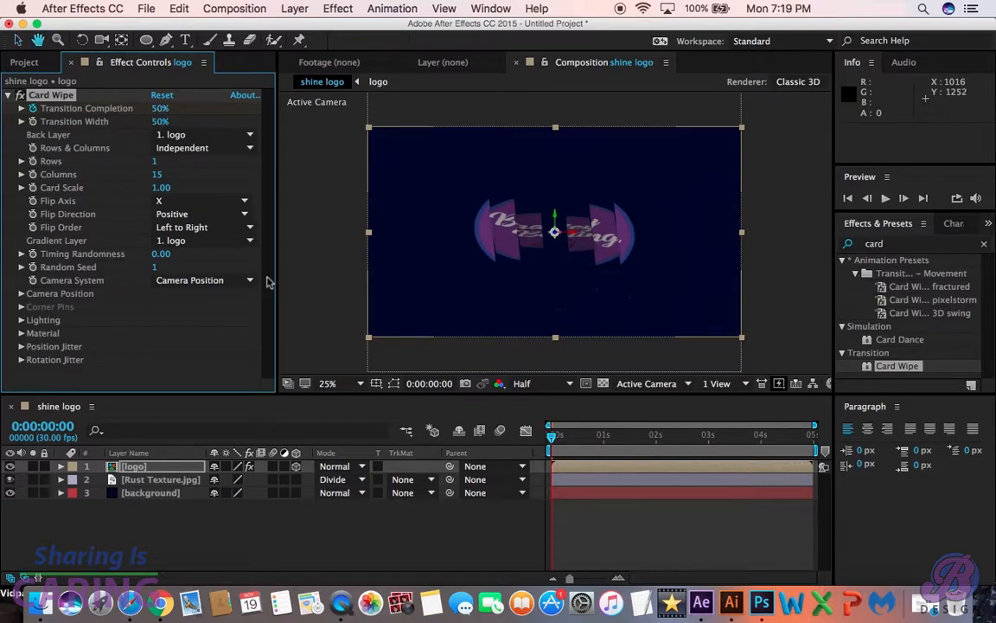
key(space)
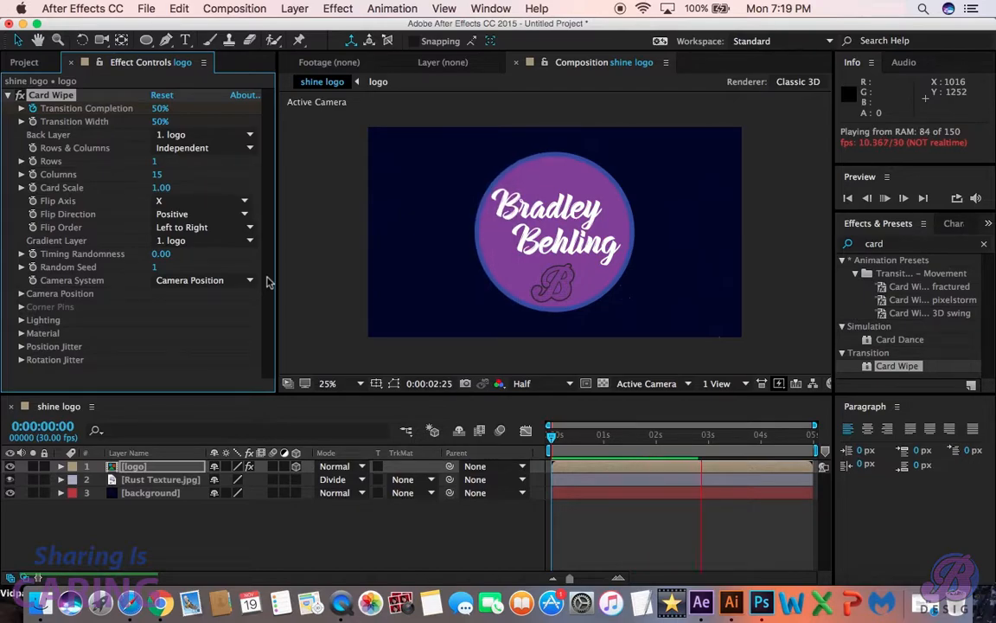
key(space)
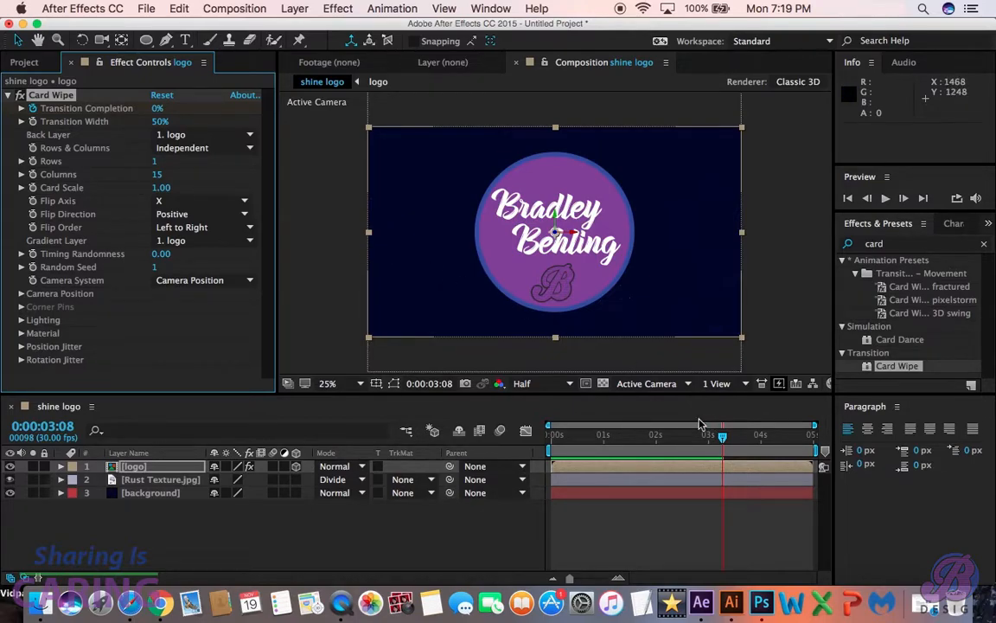
- Enable keyframing for the logo layer's Position and Orientation at 0:00:02:29, keeping the centred, unrotated values
key(p)
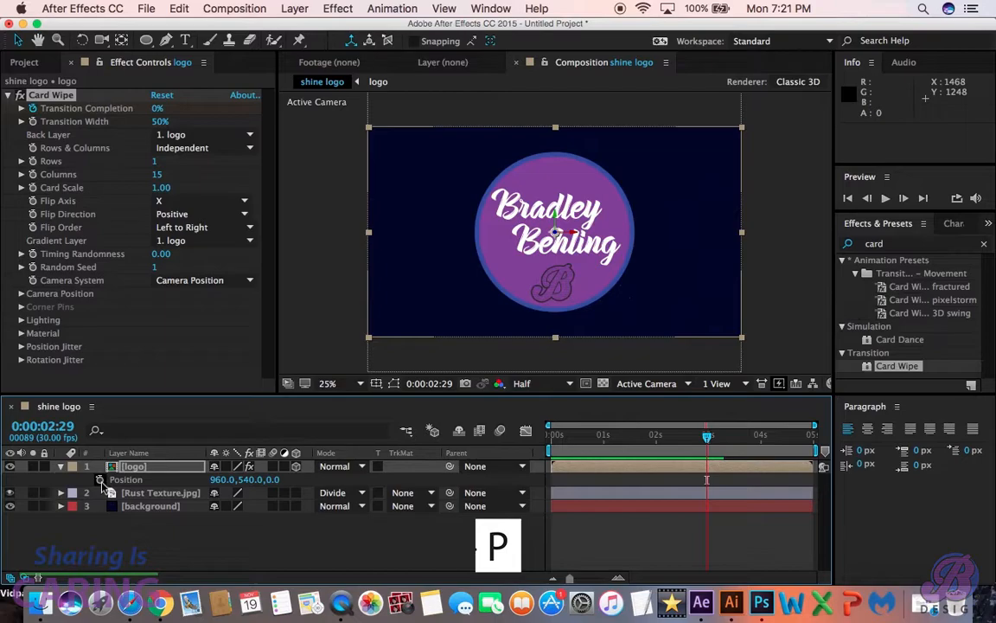
click(100, 480)
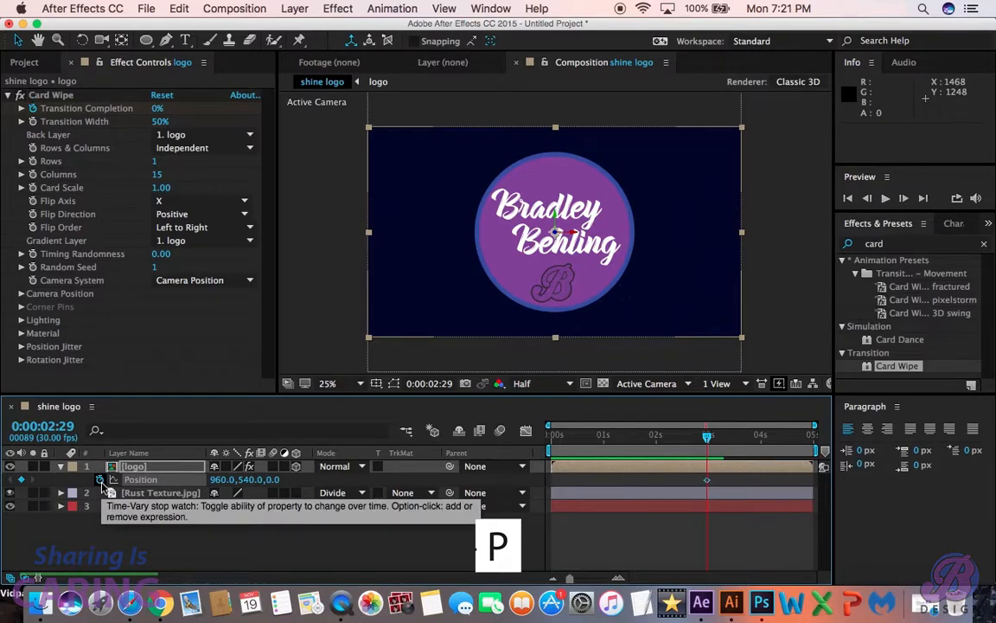
key(r)
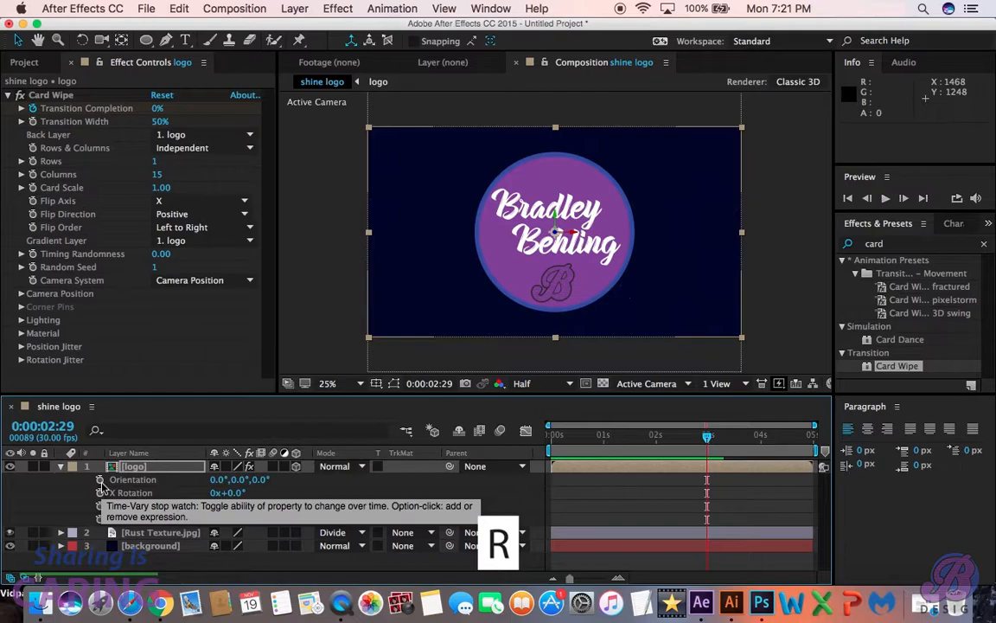
click(99, 481)
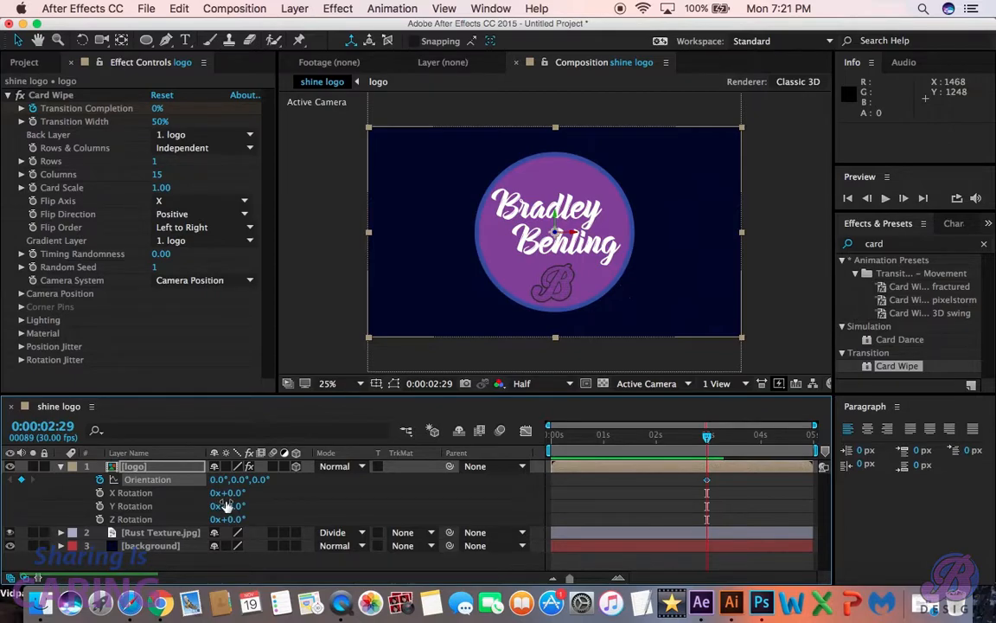
- At 0:00:00:00, keyframe the logo's Z orientation at 180° and its Z position at -2600, and preview the animation
drag(708, 438, 532, 441)
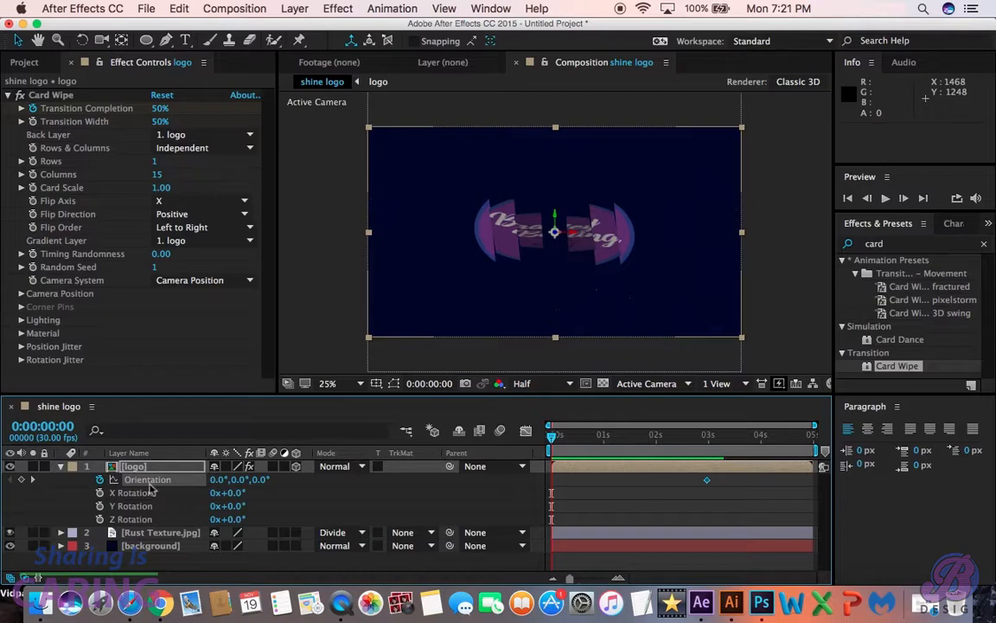
drag(258, 487, 372, 432)
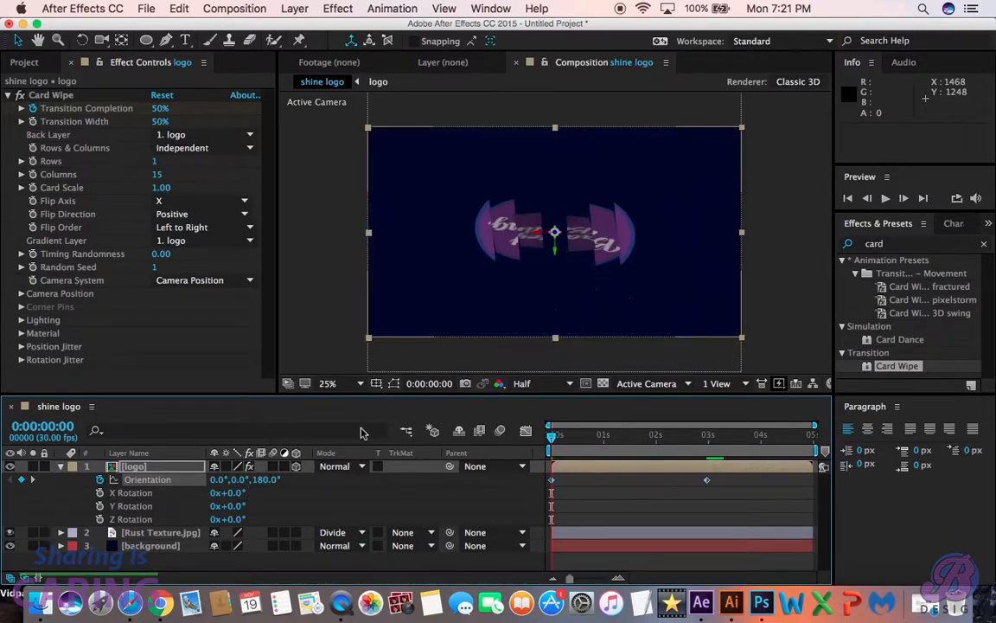
key(p)
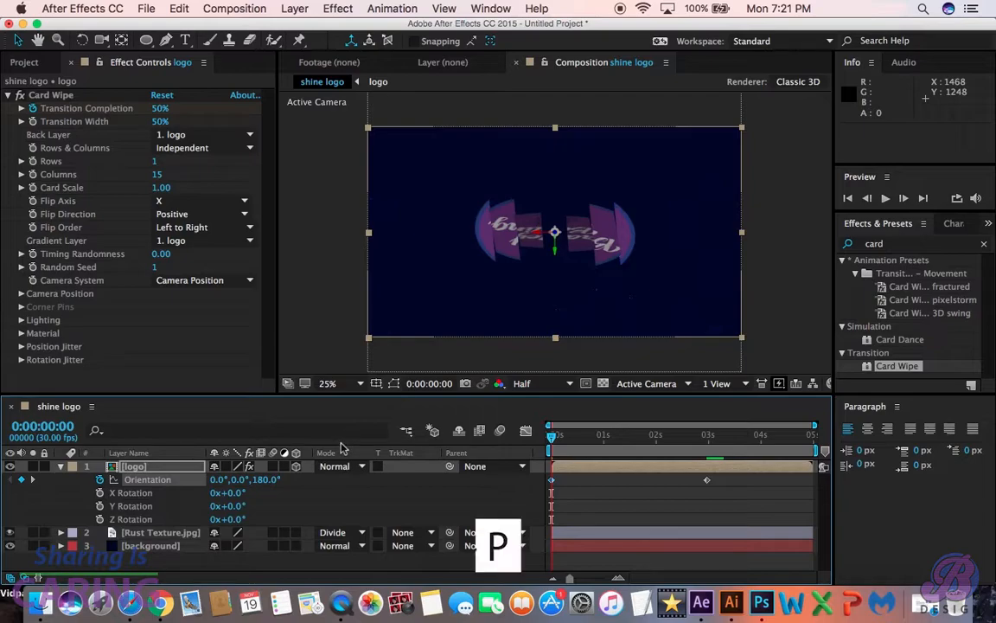
key(p)
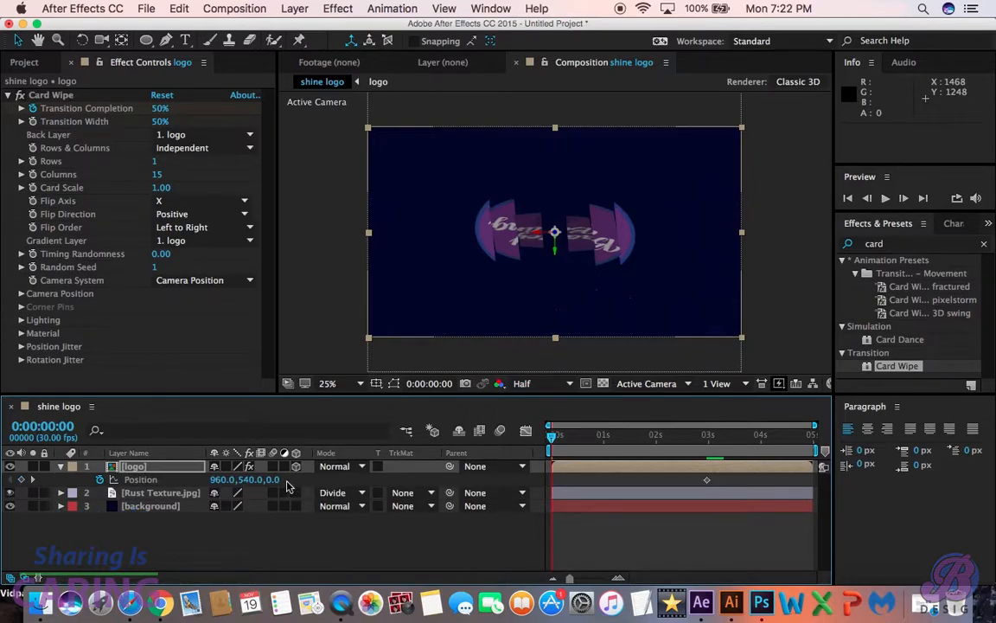
drag(274, 487, 53, 535)
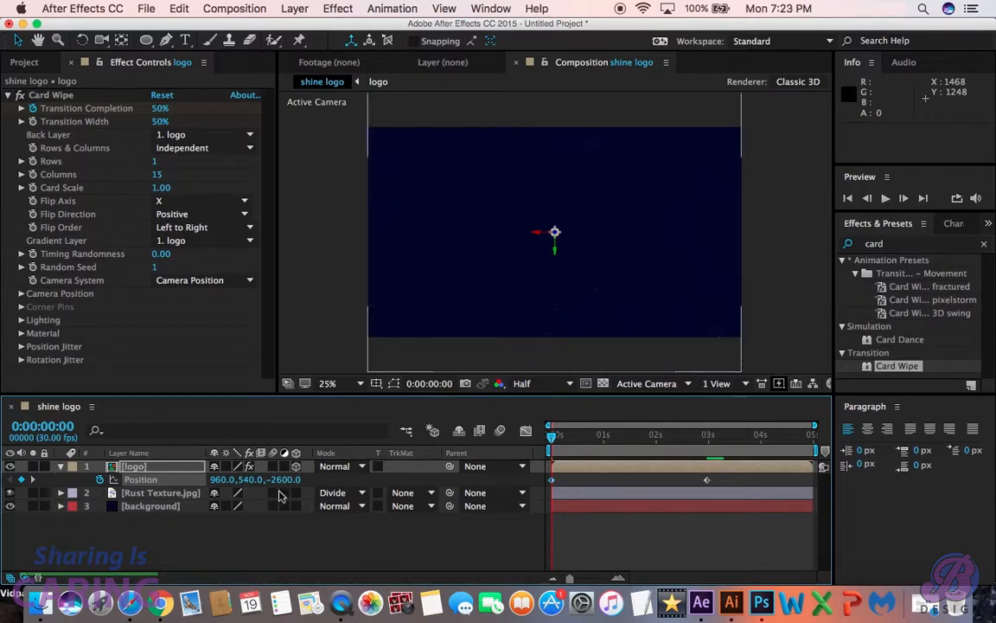
key(space)
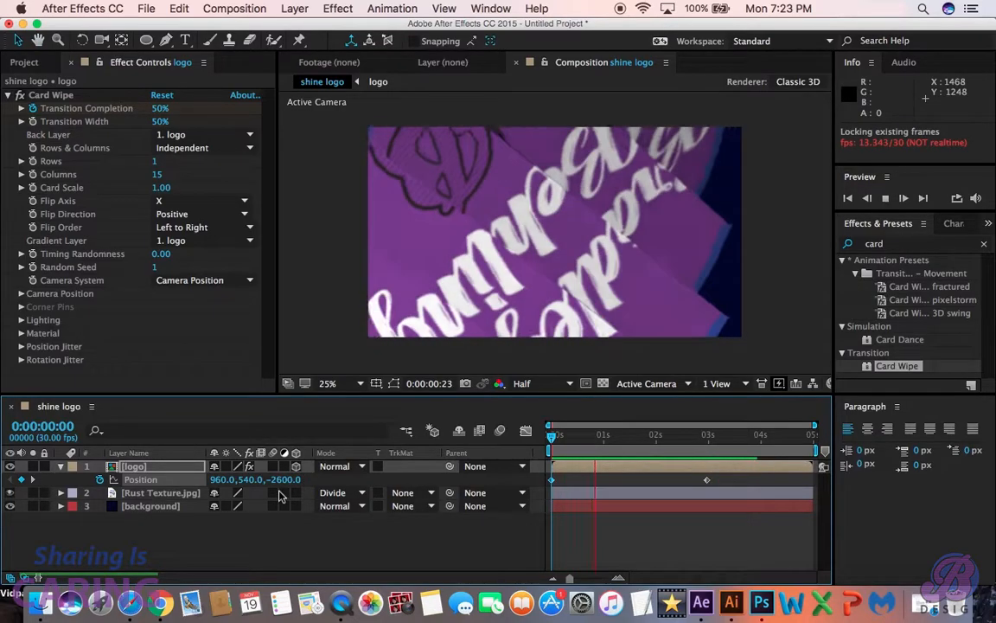
key(space)
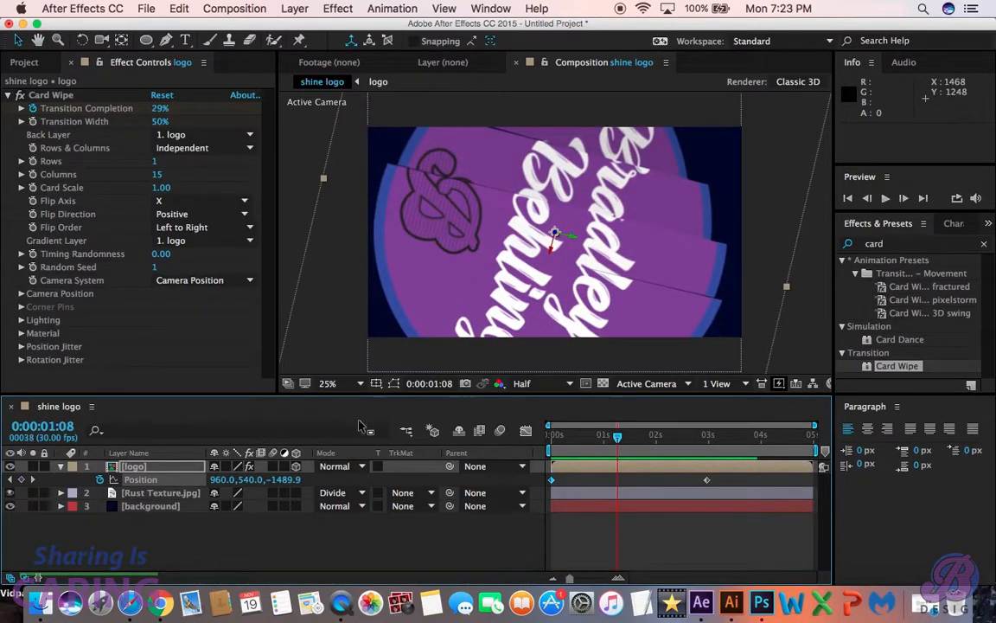
- Reveal the logo layer's keyframes and try to apply Easy Ease to all Transition Completion, Position and Orientation keyframes
drag(619, 441, 708, 451)
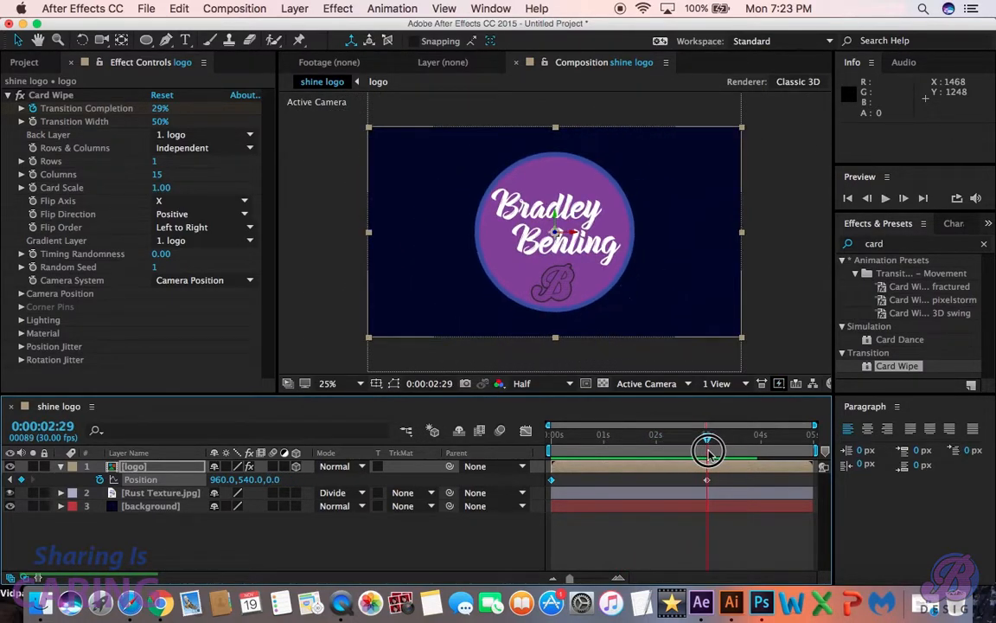
key(u)
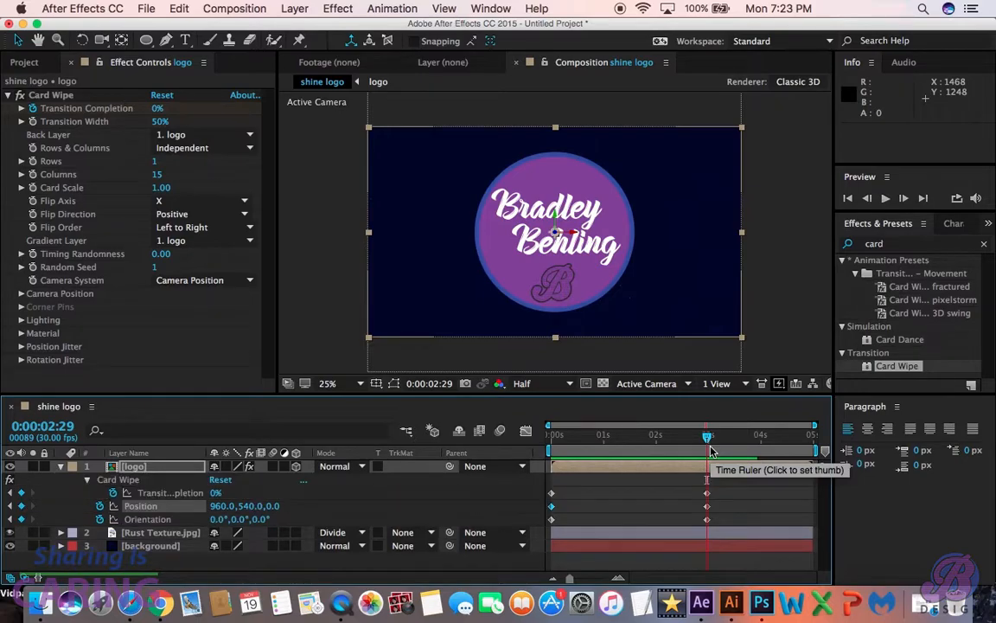
key(u)
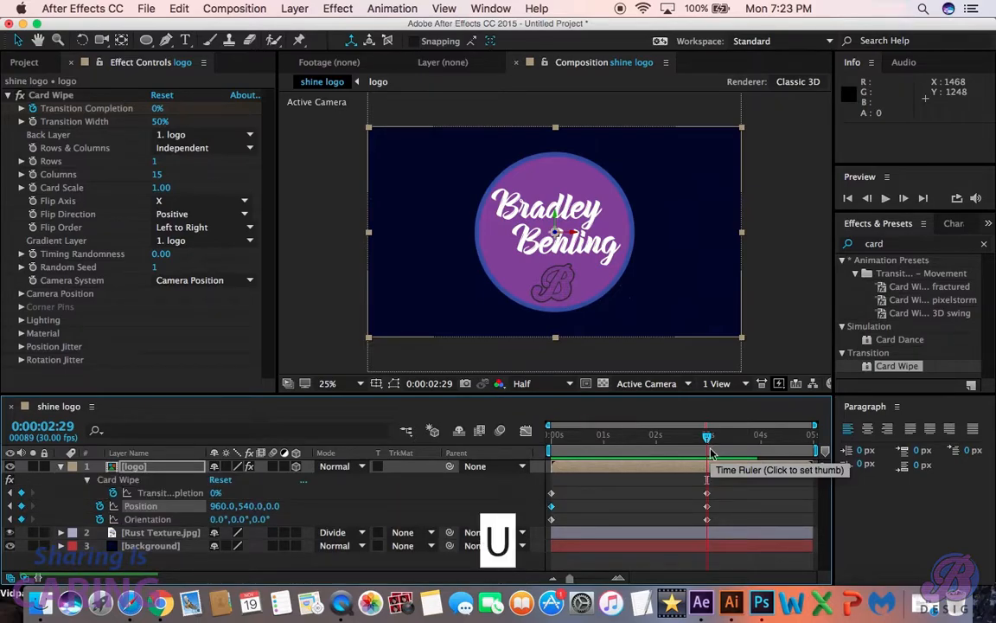
drag(531, 479, 744, 529)
key(F9)
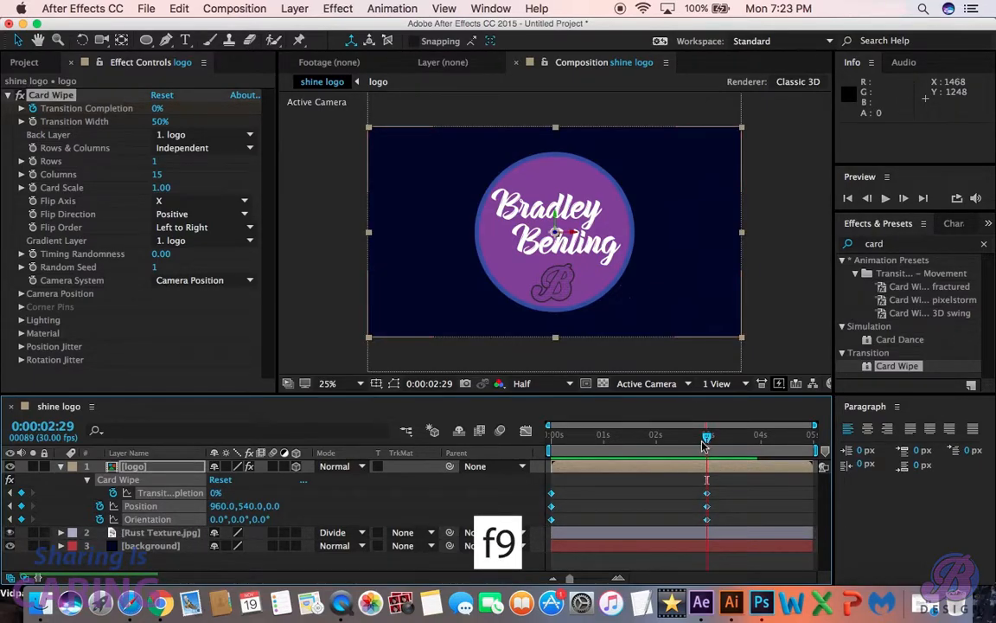
- Shift the logo's Orientation keyframe from 0:00:02:29 to about the two-second mark and preview the animation
mouse_move(707, 443)
mouse_down()
mouse_move(667, 438)
mouse_move(710, 444)
mouse_move(685, 445)
mouse_move(708, 452)
mouse_up()
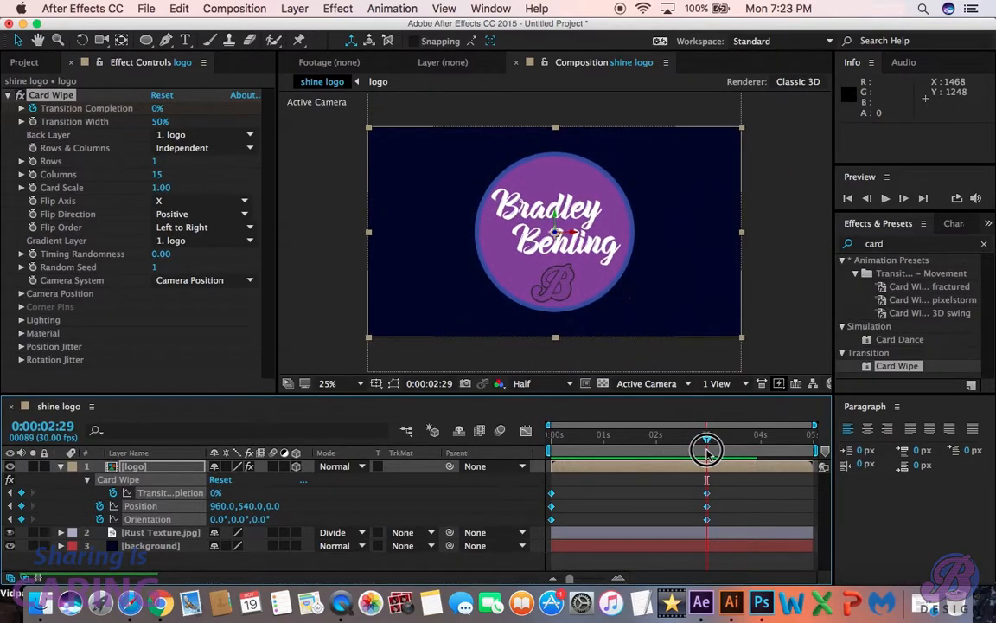
drag(707, 519, 659, 525)
click(707, 438)
drag(706, 438, 543, 481)
key(space)
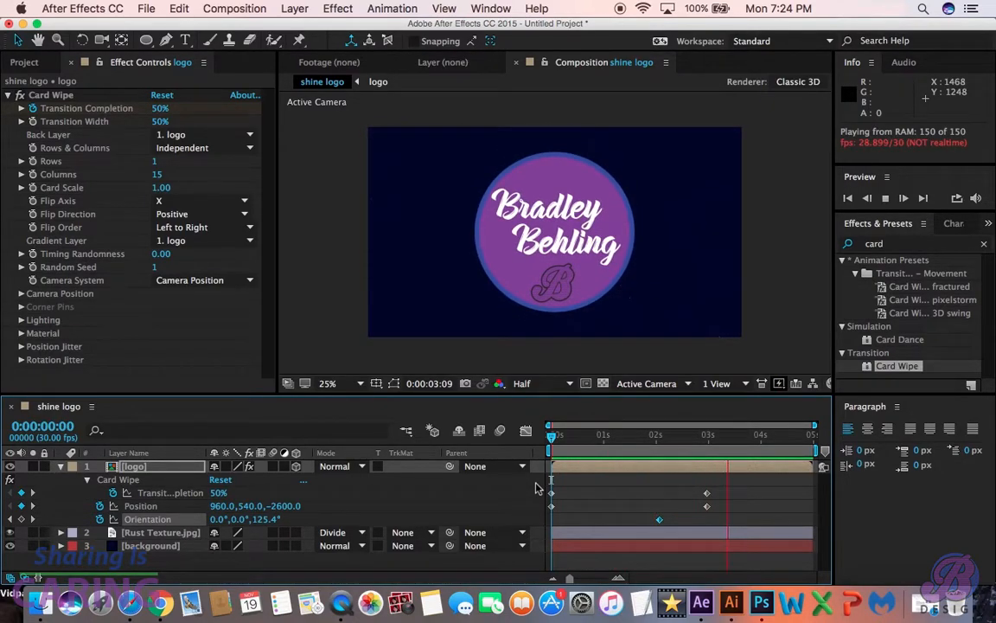
key(space)
- Move the logo's Orientation keyframe to 0:00:02:16 and preview the animation from the start
drag(660, 523, 685, 533)
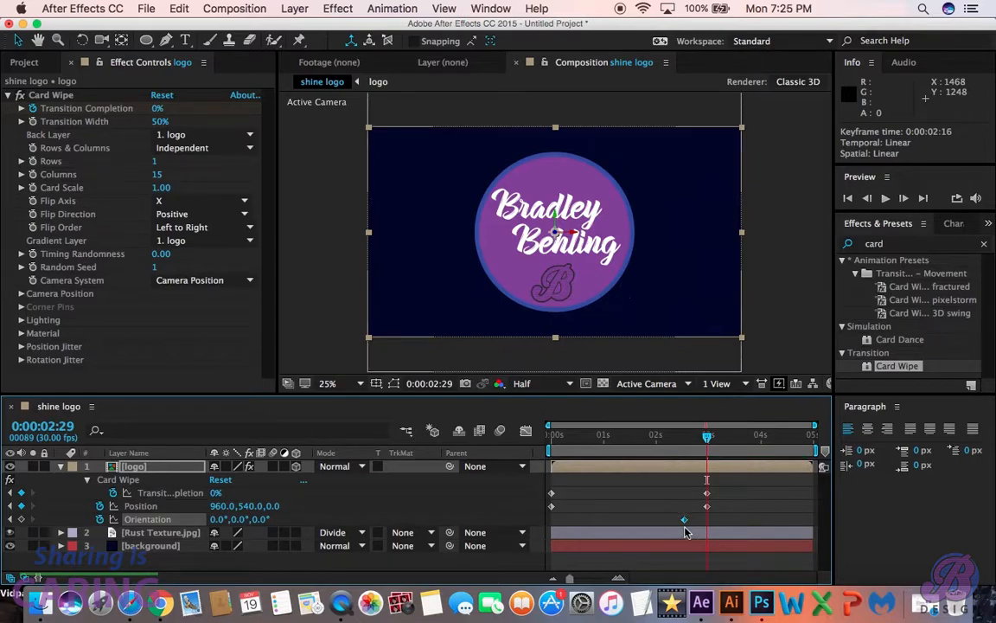
click(707, 436)
drag(707, 437, 534, 471)
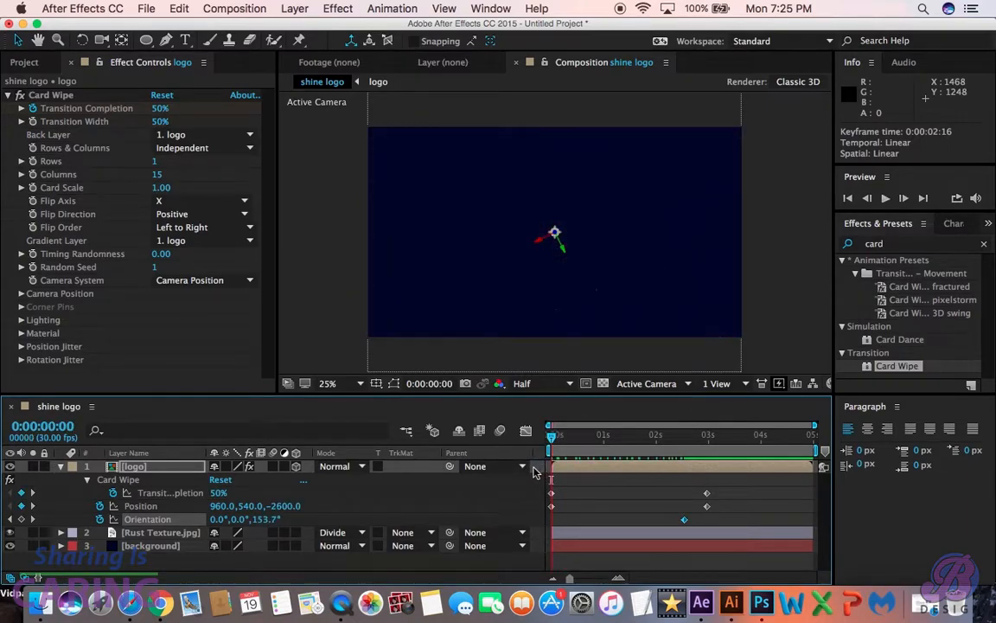
key(space)
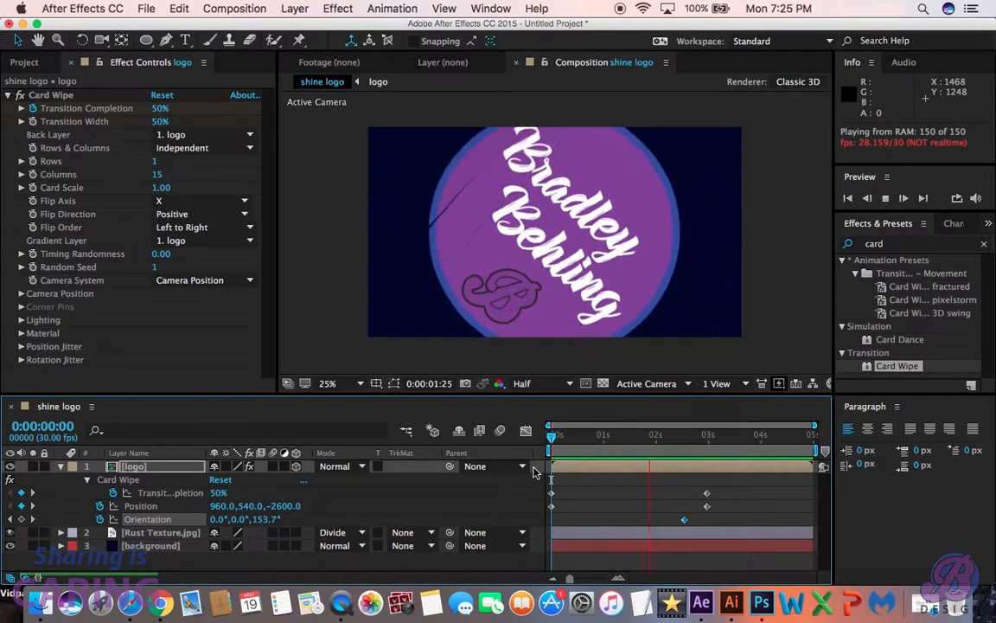
- Return to 0:00:02:29, search the effects for "cc light" and apply CC Light Sweep to the logo layer
click(736, 436)
drag(737, 439, 706, 439)
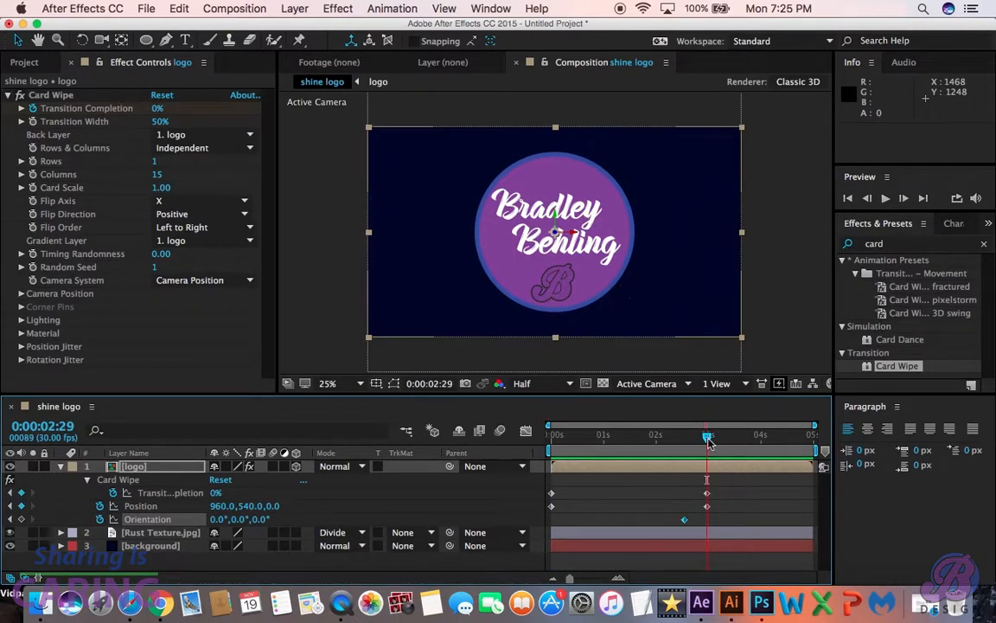
click(908, 247)
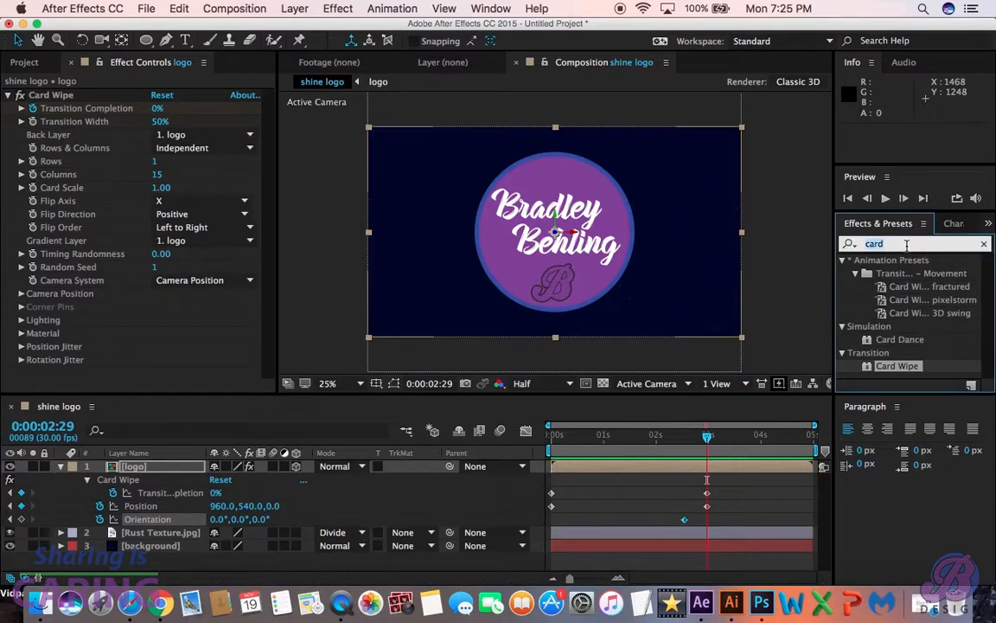
text(cc)
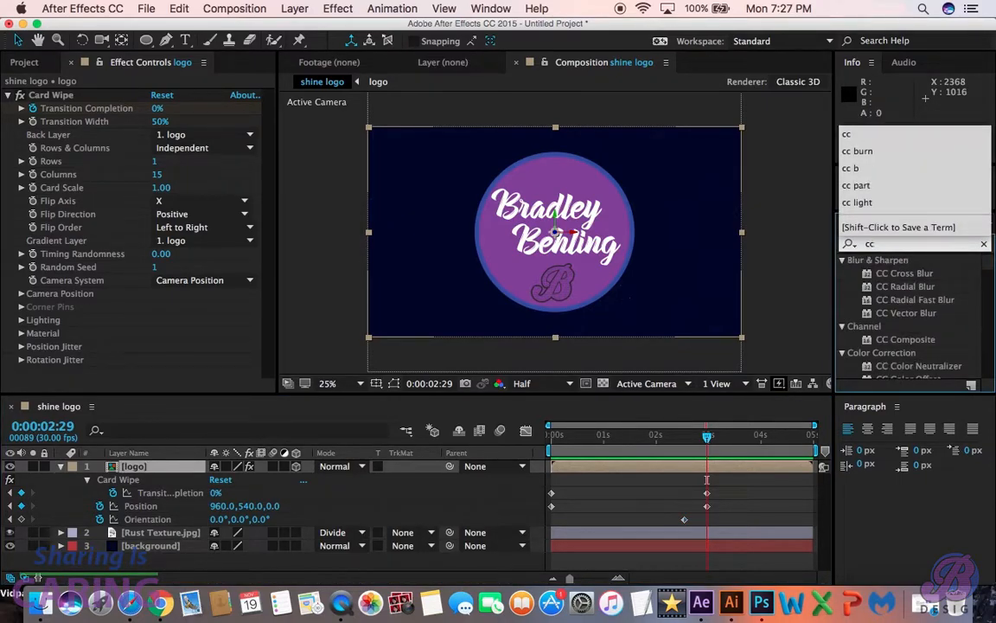
click(920, 207)
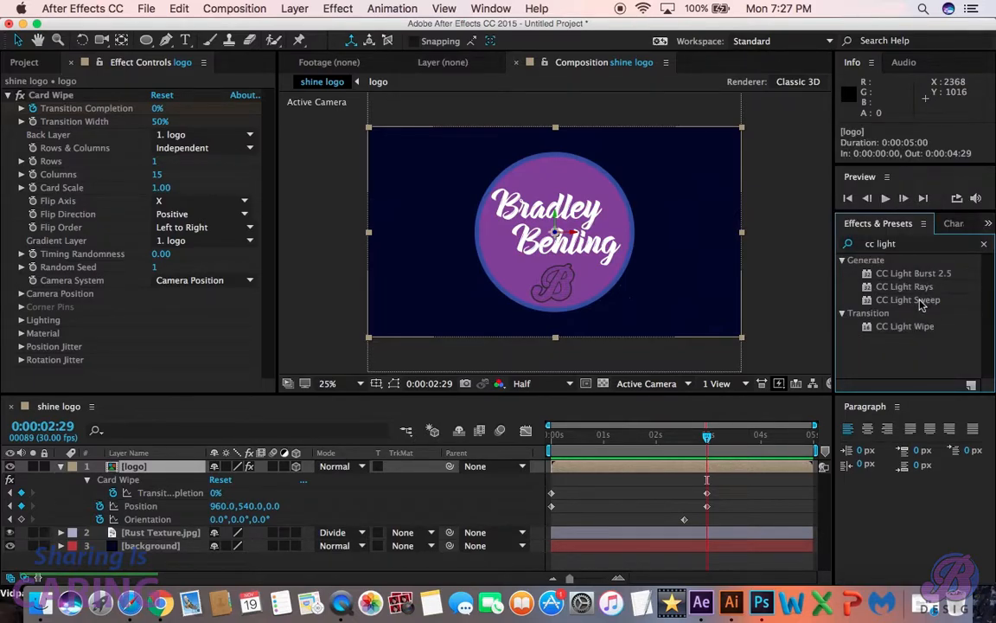
double_click(908, 300)
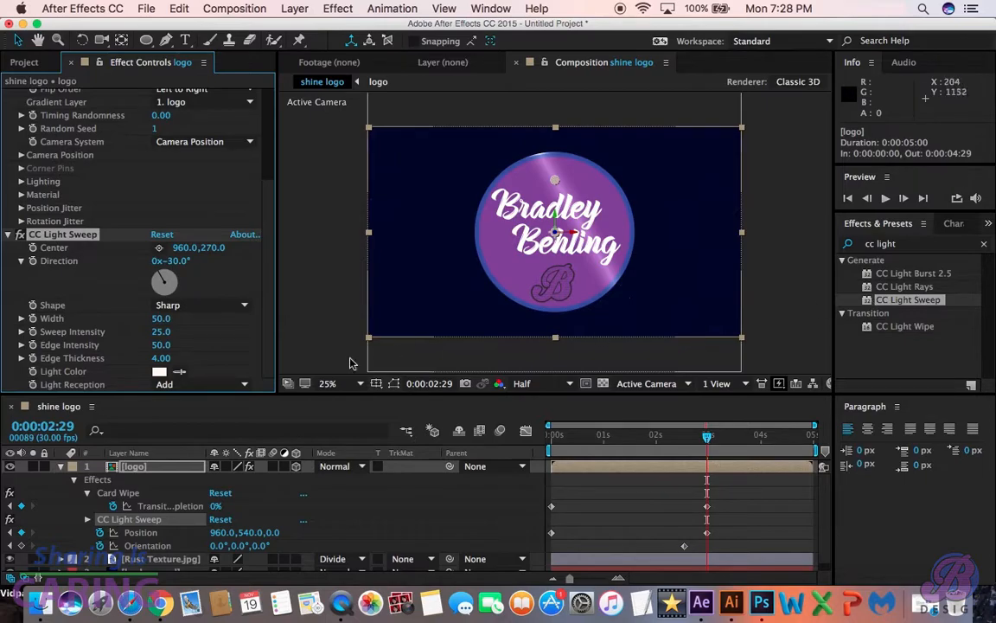
click(63, 467)
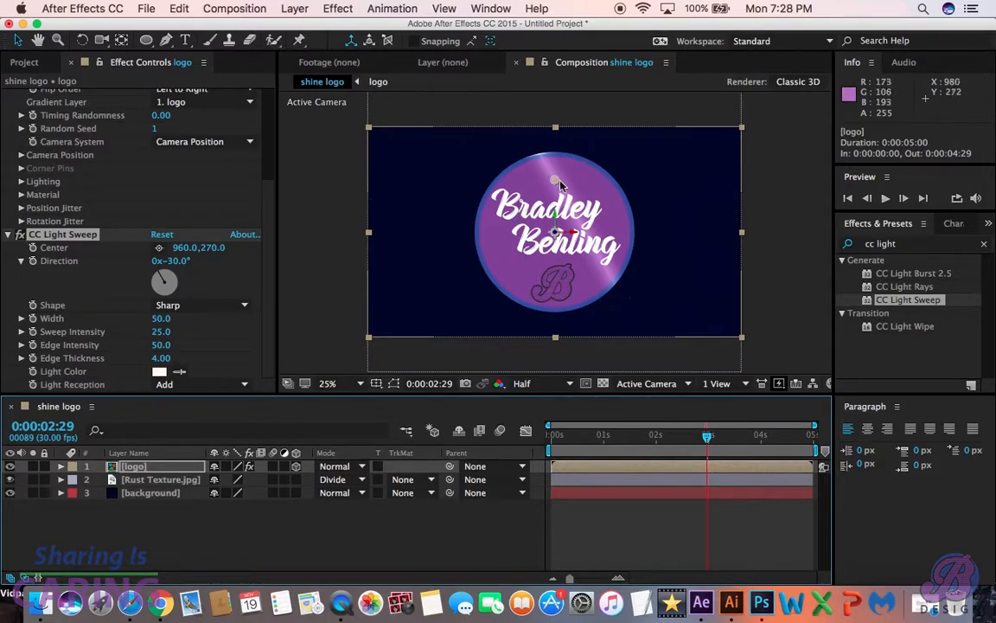
- Move the CC Light Sweep's Center to 1012, 334 and set its Direction to 82°
mouse_move(556, 179)
mouse_down()
mouse_move(493, 218)
mouse_move(524, 190)
mouse_move(510, 218)
mouse_move(565, 192)
mouse_up()
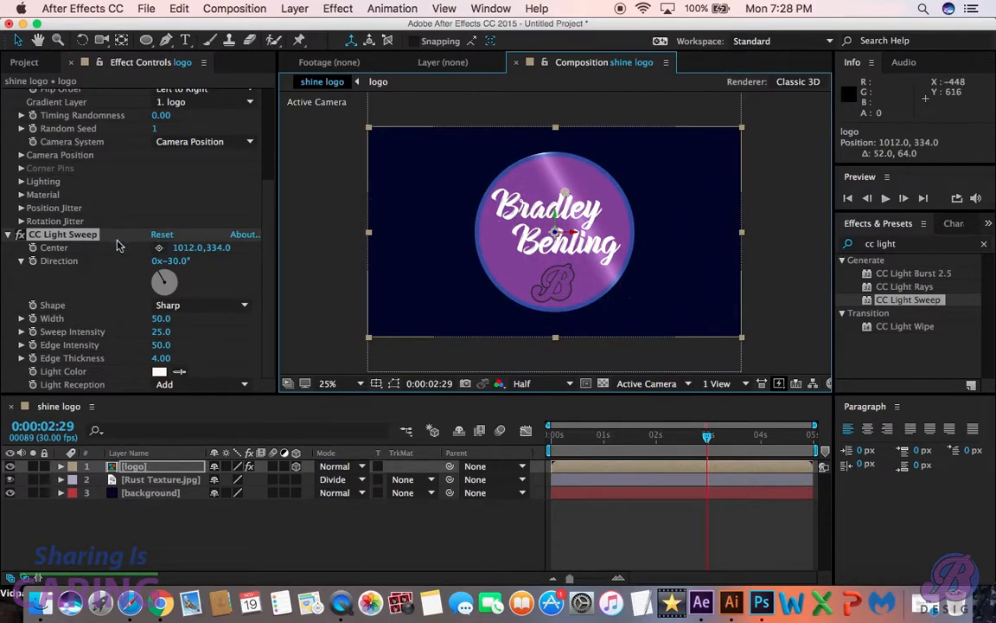
scroll(118, 234, up, 1)
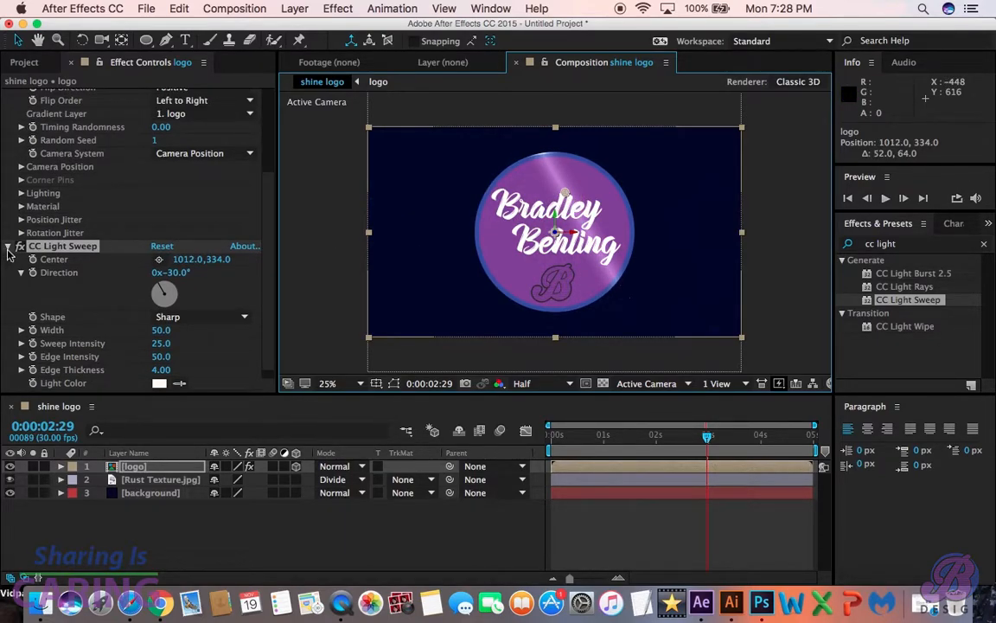
scroll(11, 216, up, 10)
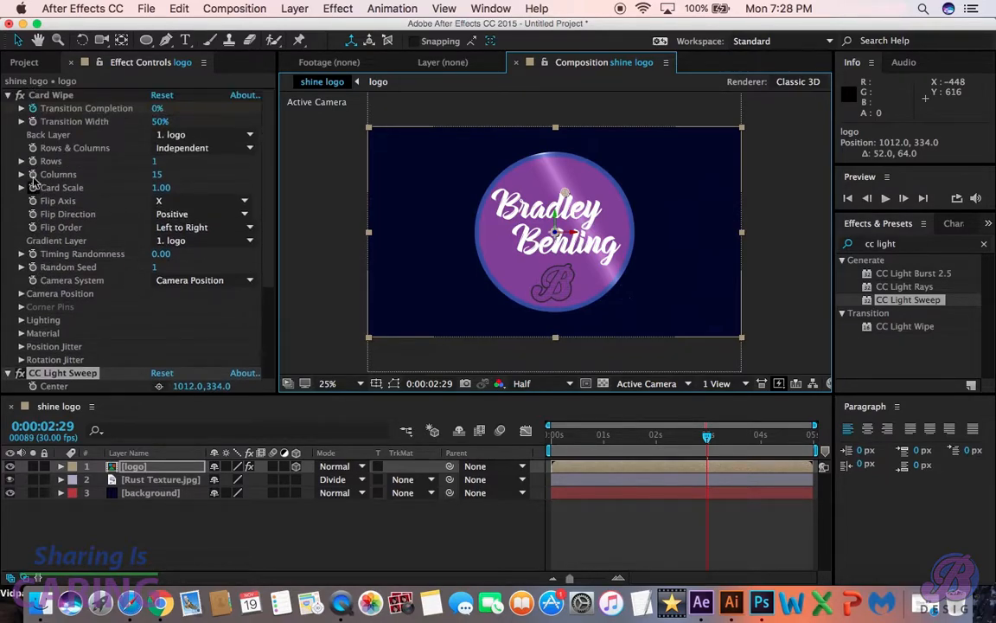
click(9, 96)
click(177, 134)
text(44)
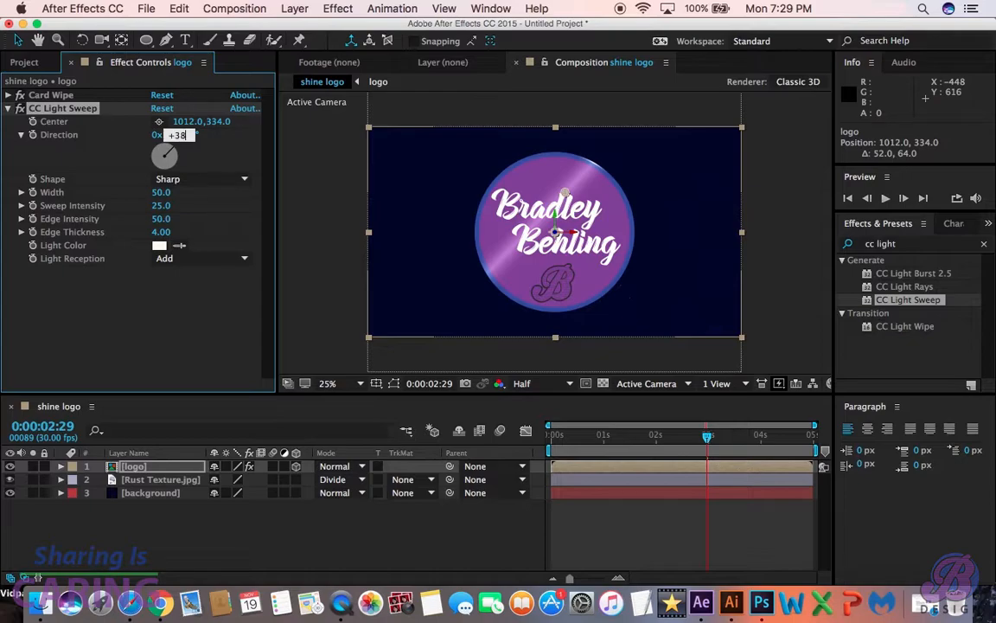
text(+38)
key(Return)
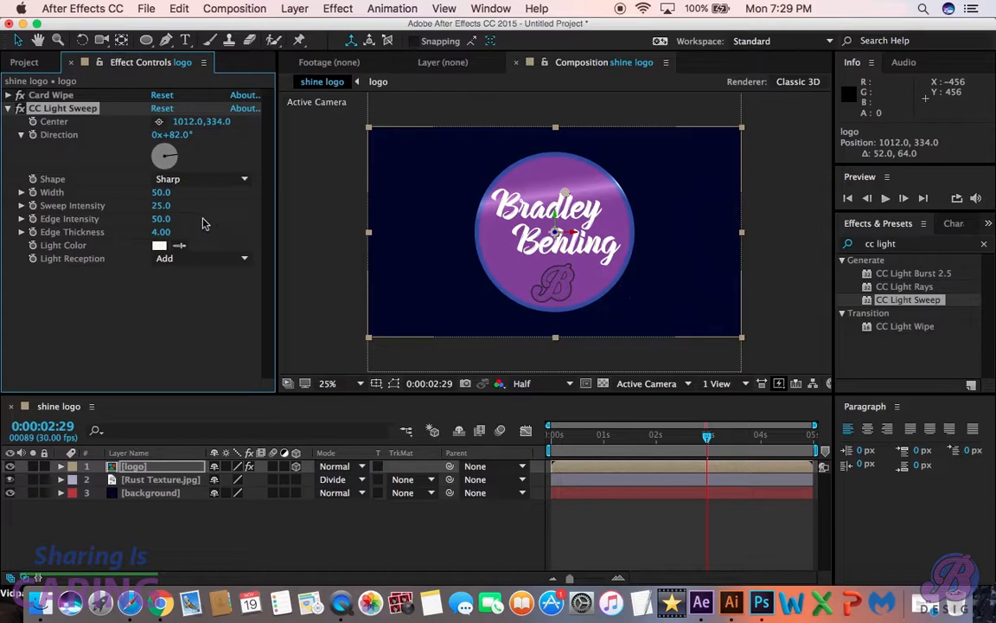
- Set the CC Light Sweep's Sweep Intensity to 50 and its Width to 30
click(161, 206)
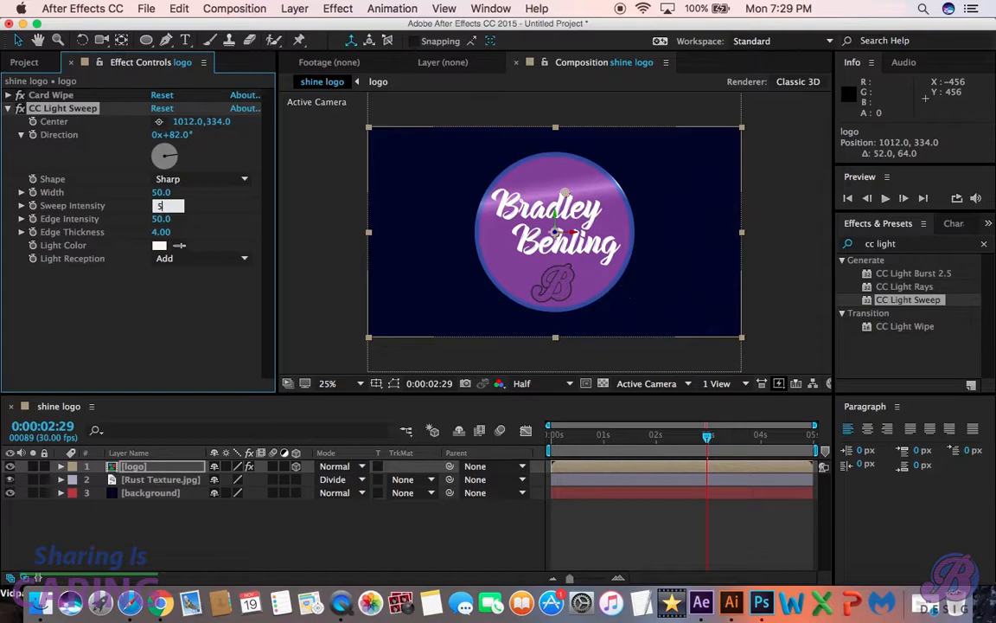
key(Return)
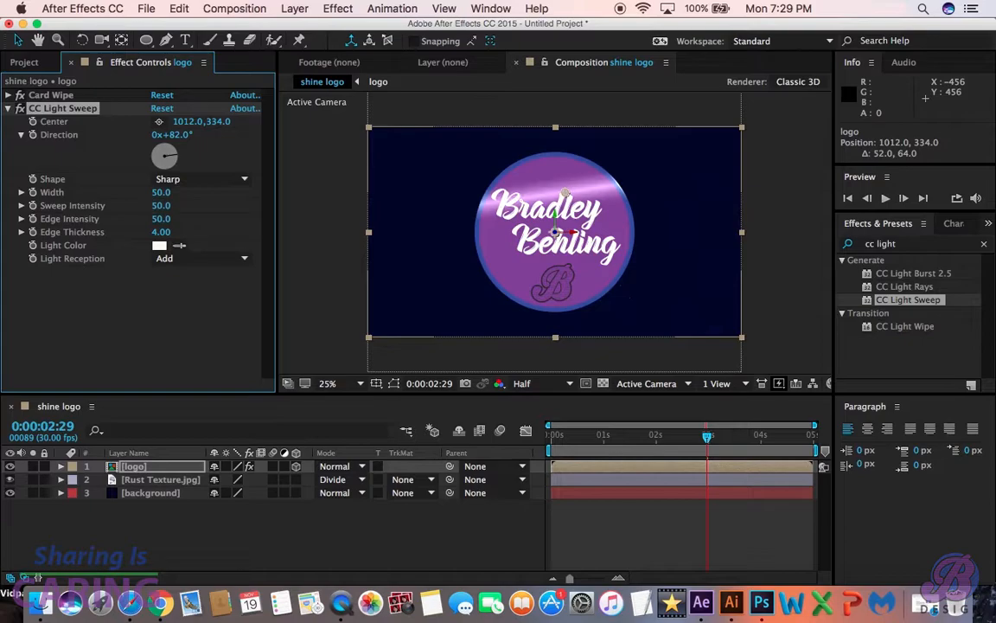
click(159, 193)
key(Return)
- Move the CC Light Sweep's Center to 944, 230 and set its Direction to 57°
drag(564, 197, 550, 176)
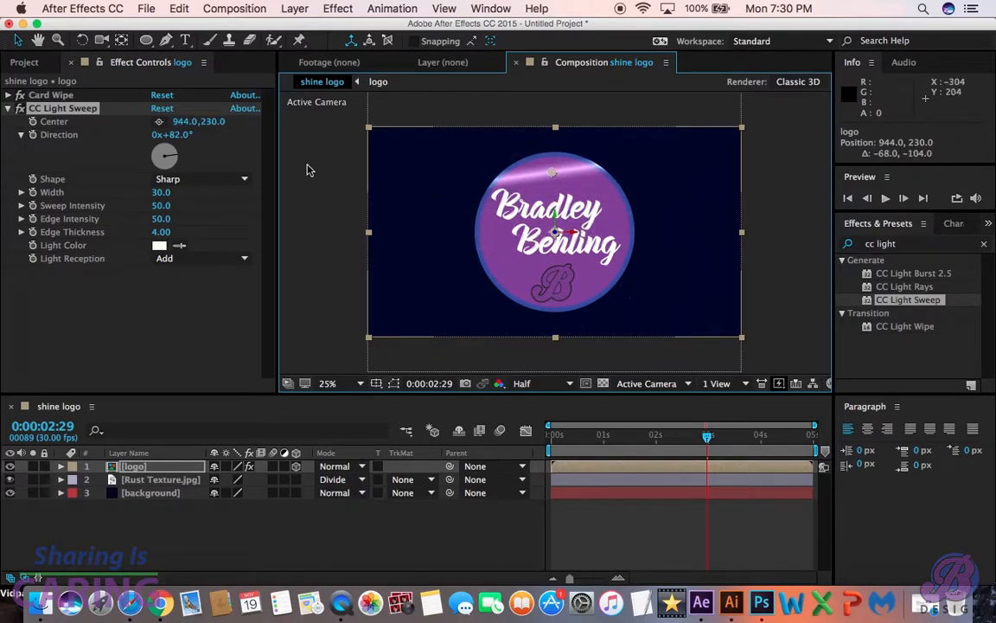
click(173, 136)
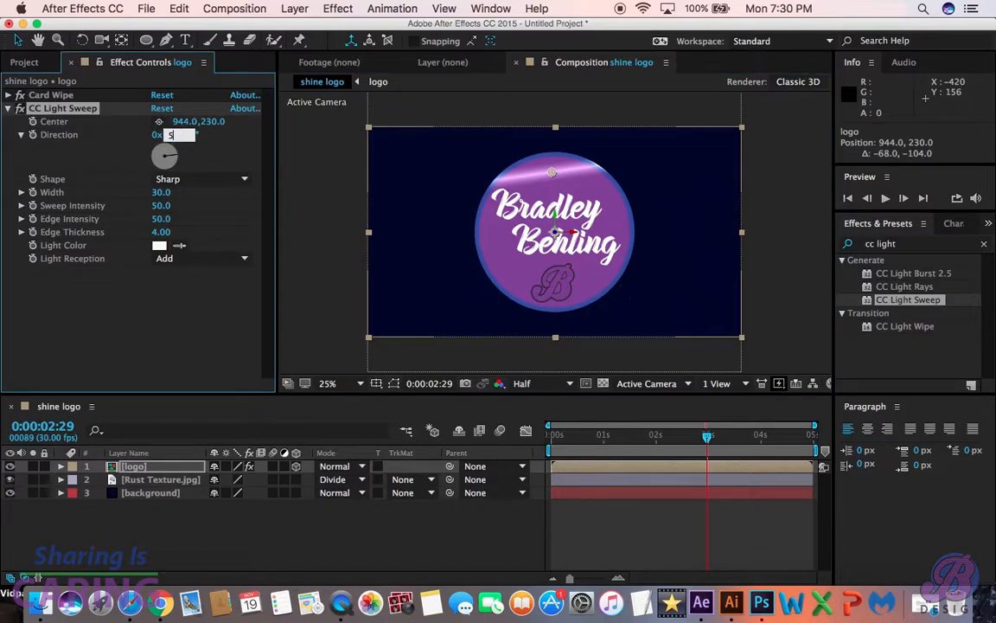
key(Return)
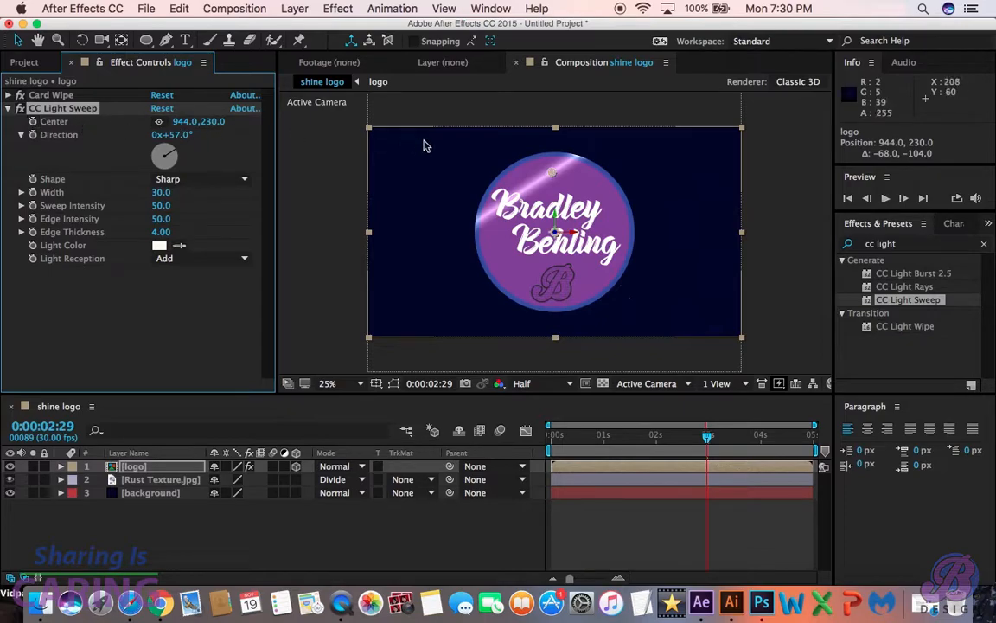
- Keyframe the CC Light Sweep's Center from 748, 94 at 0:00:02:29 to 1380, 982 at 0:00:04:00
drag(555, 174, 515, 148)
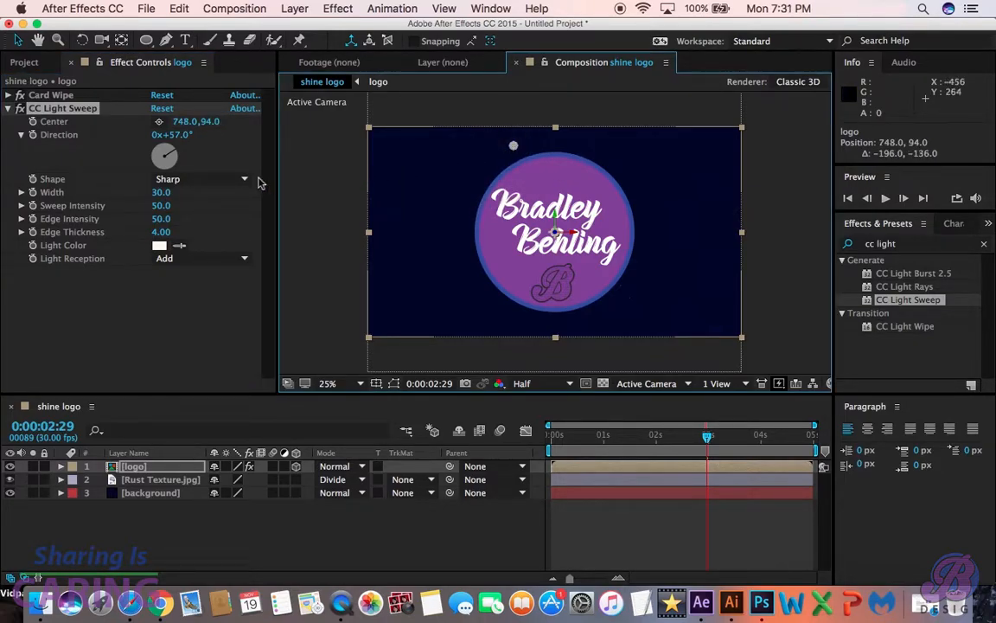
click(33, 124)
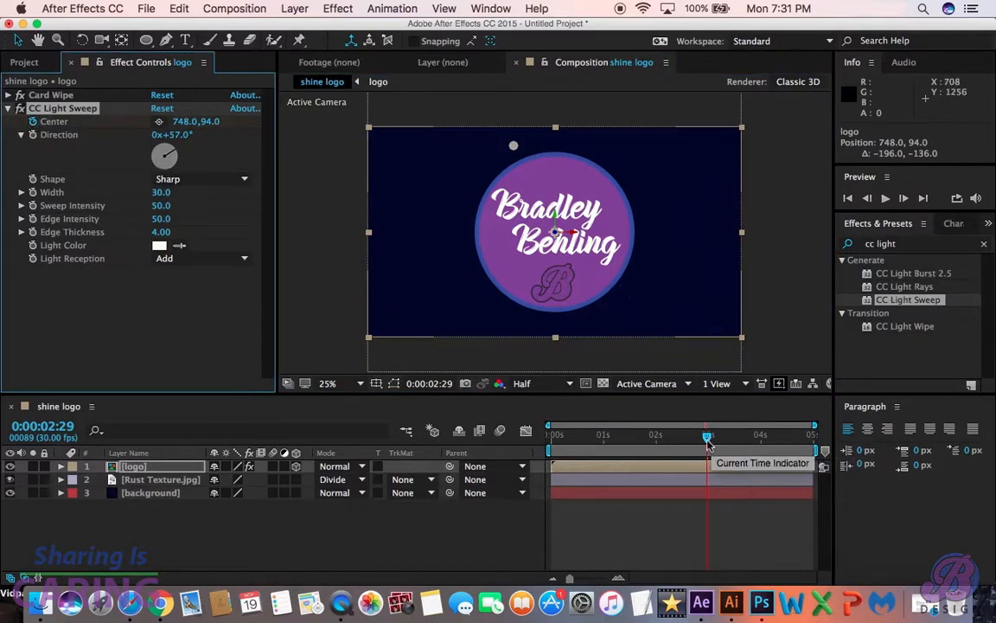
drag(708, 442, 719, 440)
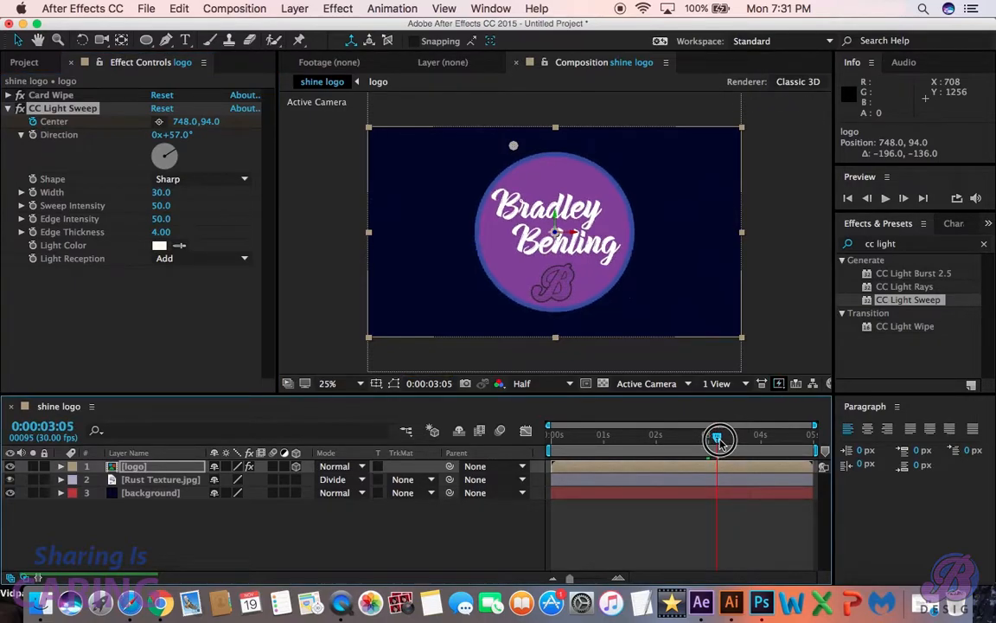
drag(718, 438, 762, 441)
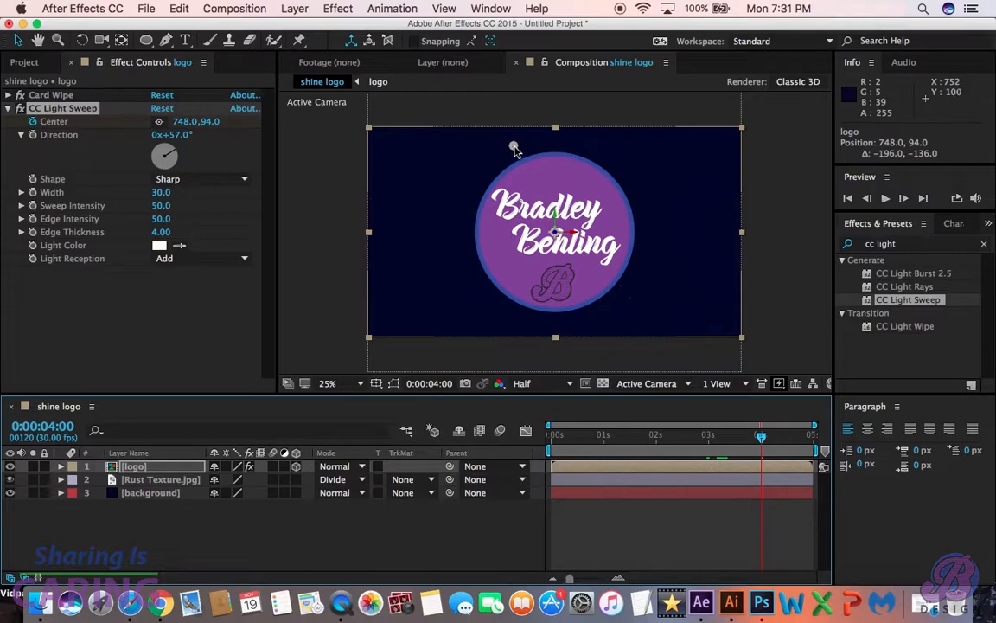
drag(514, 148, 638, 323)
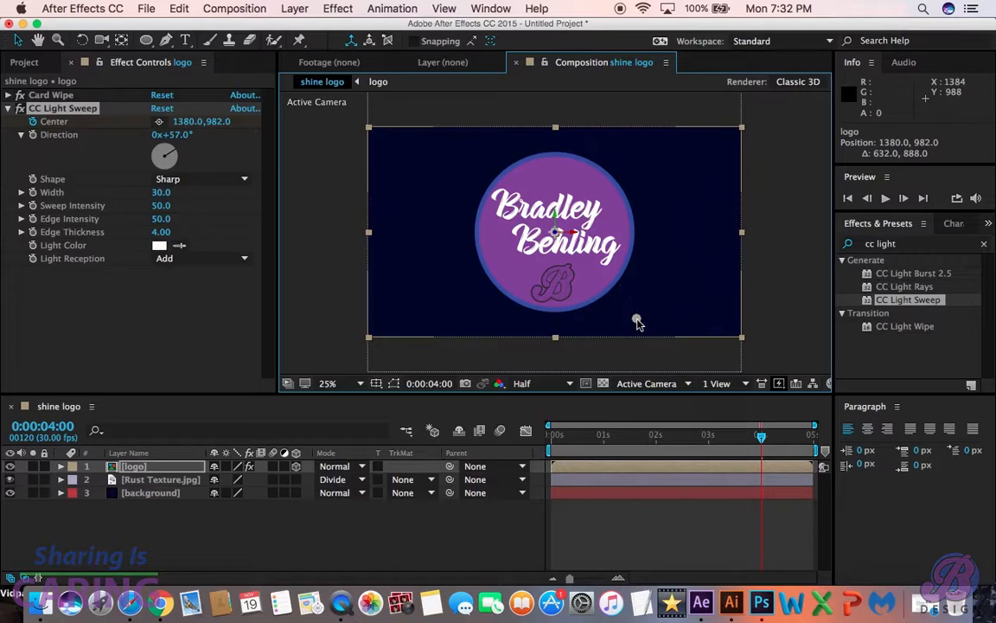
- Scrub through the light sweep and play the composition to check the shine's movement across the logo
drag(762, 439, 727, 440)
drag(692, 435, 760, 454)
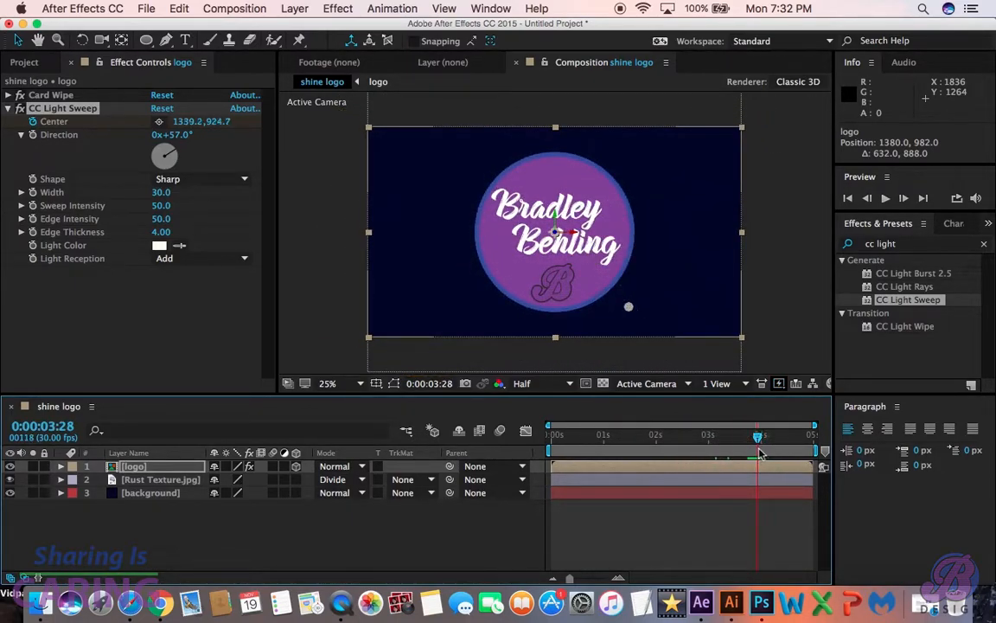
key(space)
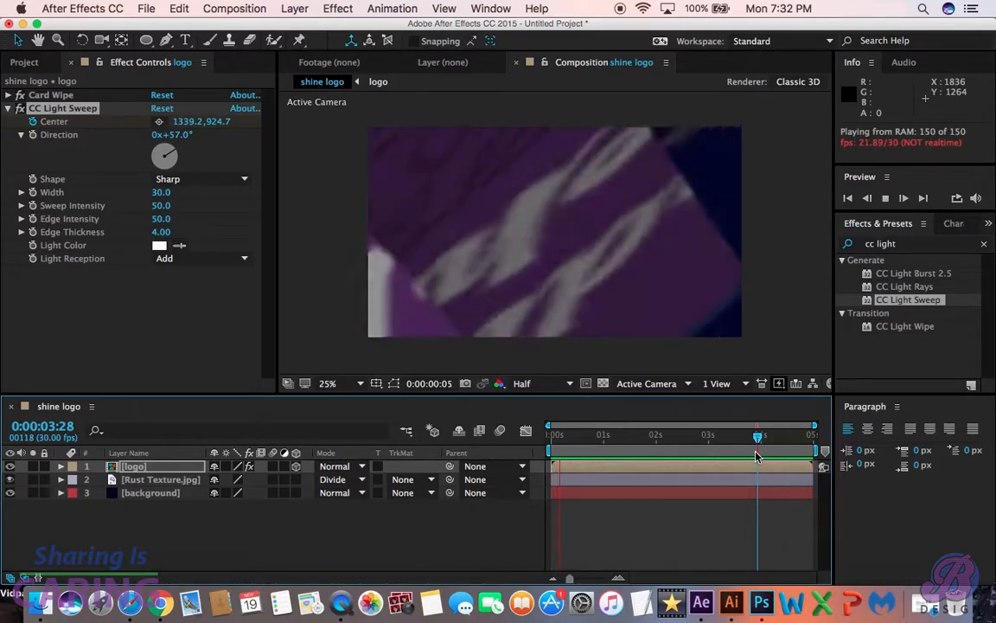
key(space)
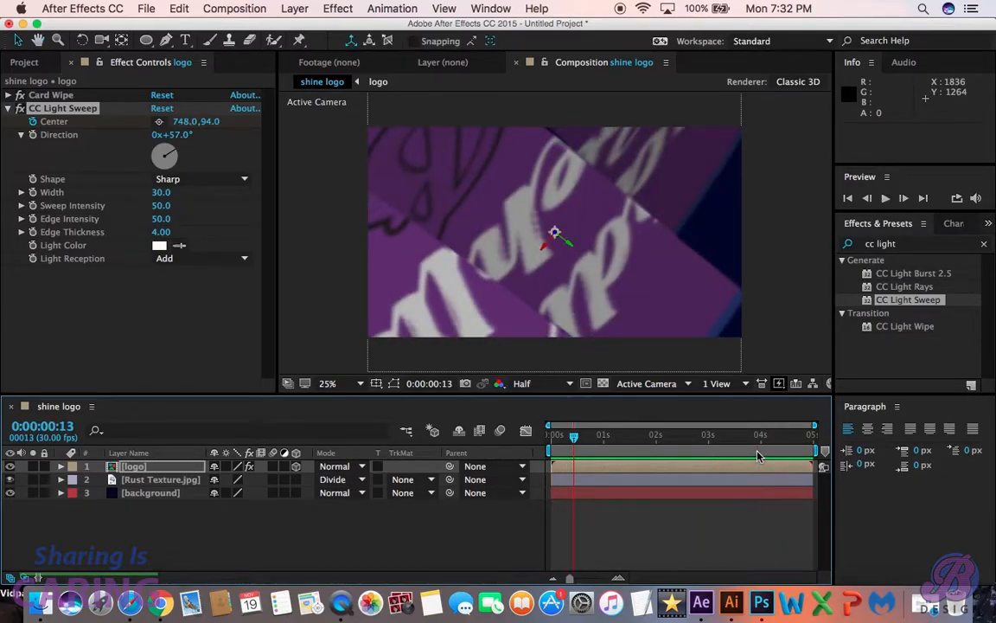
drag(577, 438, 758, 456)
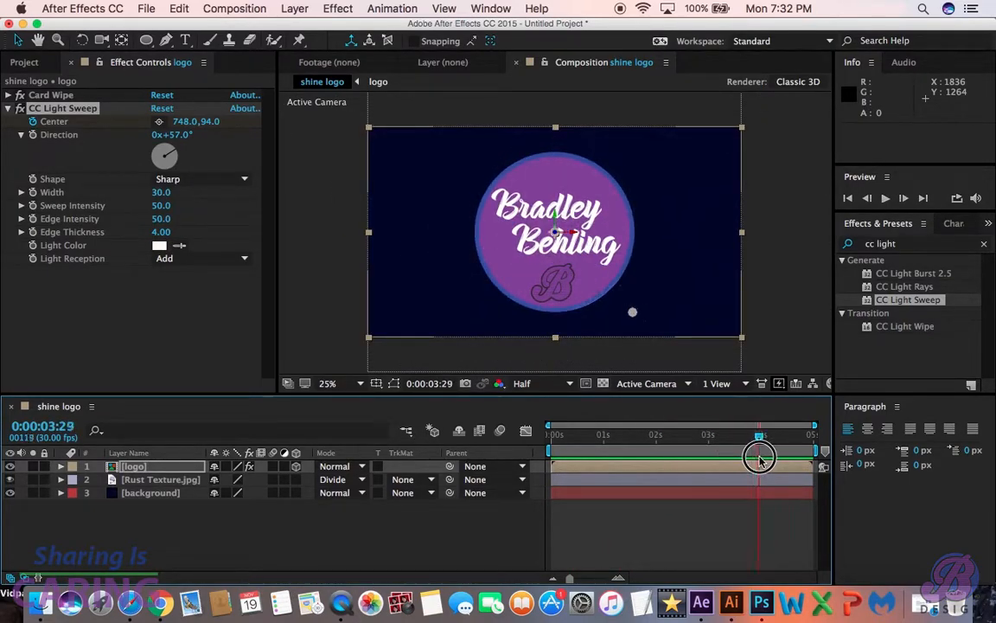
- Try to apply Easy Ease to all of the logo layer's keyframes and preview the animation
key(u)
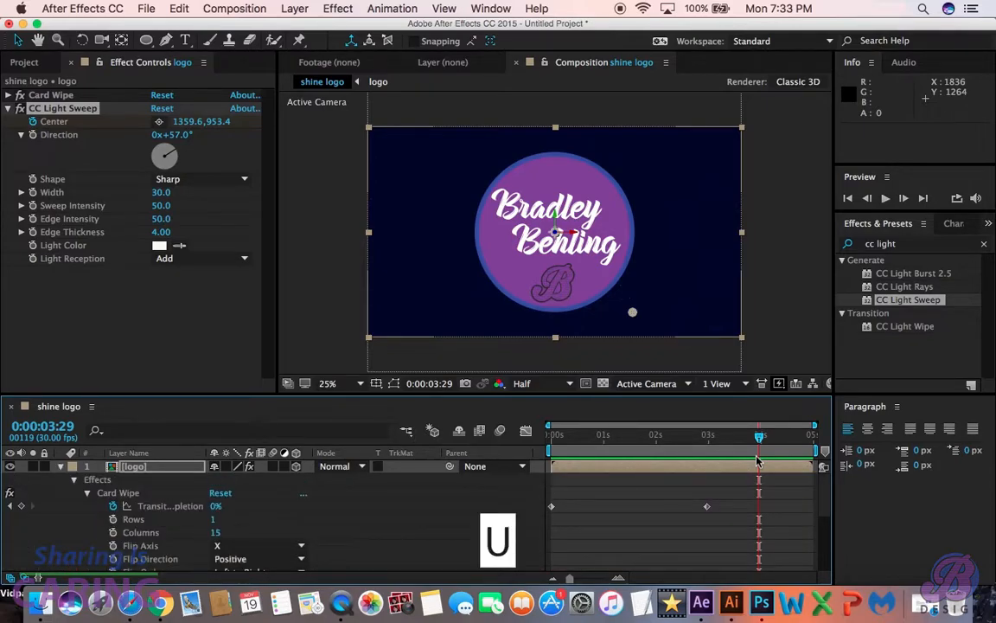
drag(529, 479, 851, 619)
key(F9)
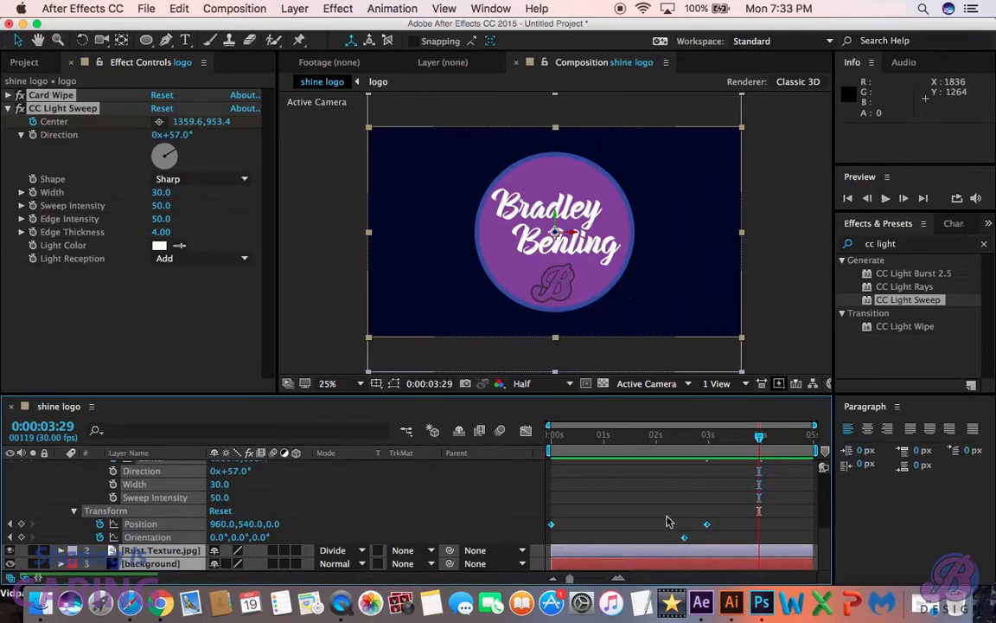
key(u)
key(u)
key(u)
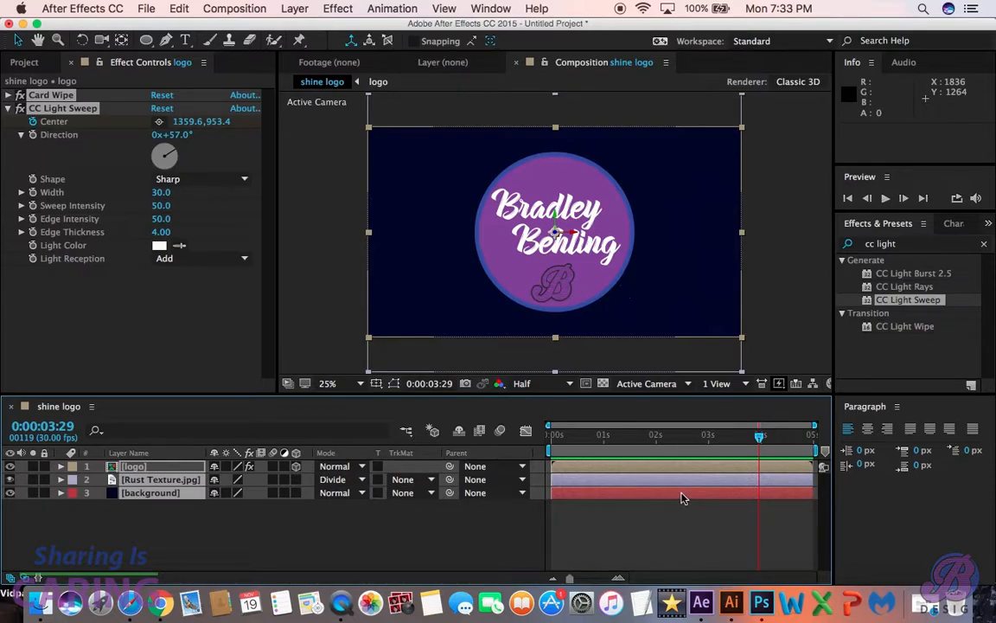
key(space)
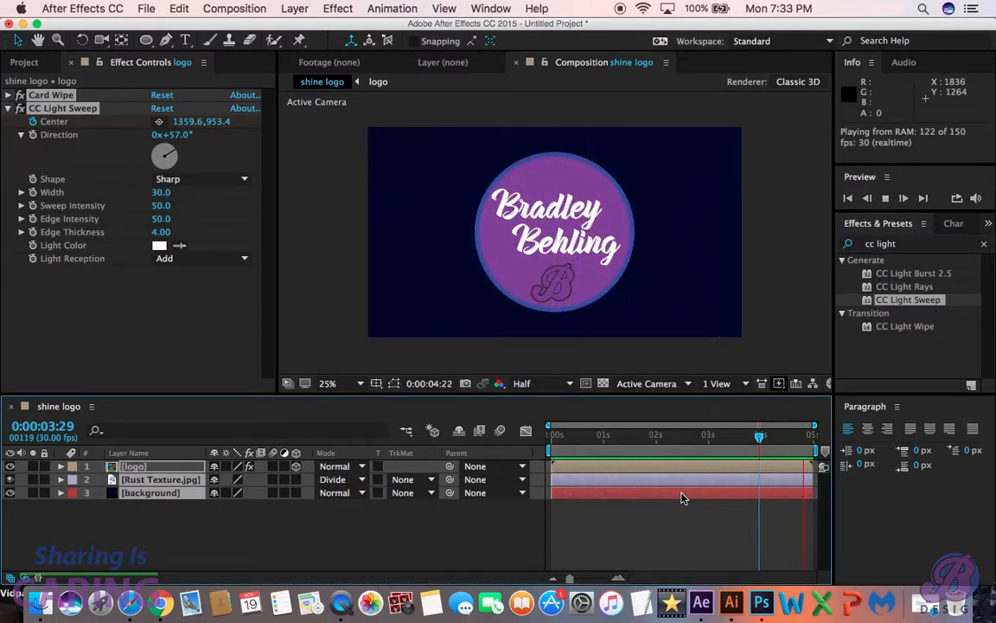
key(space)
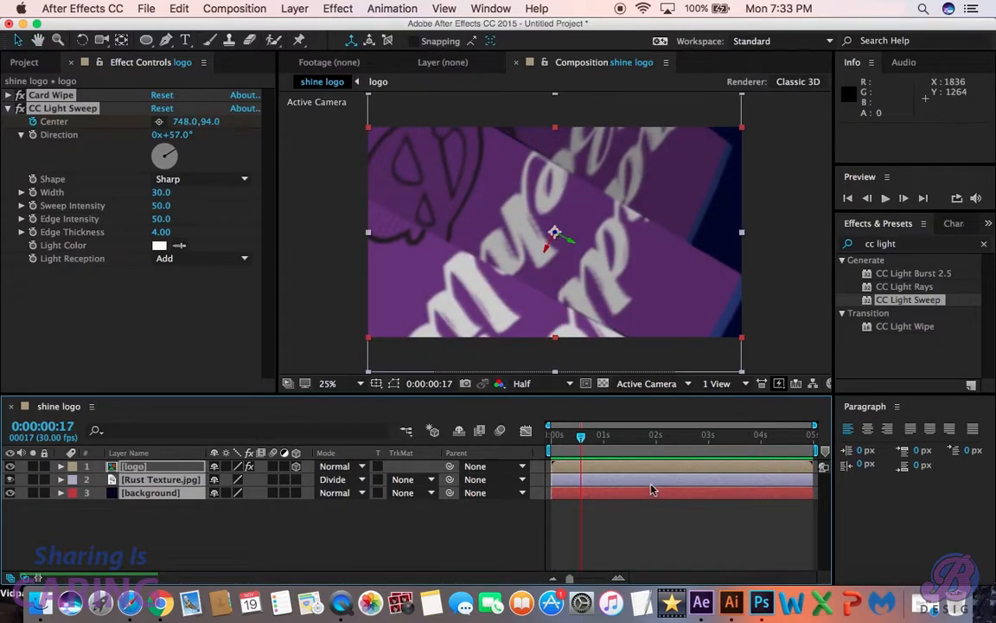
- Shift the logo's final Card Wipe and Position keyframes and first Center keyframe to 0:00:02:16, moving the Orientation keyframe equally earlier, and preview the result
key(u)
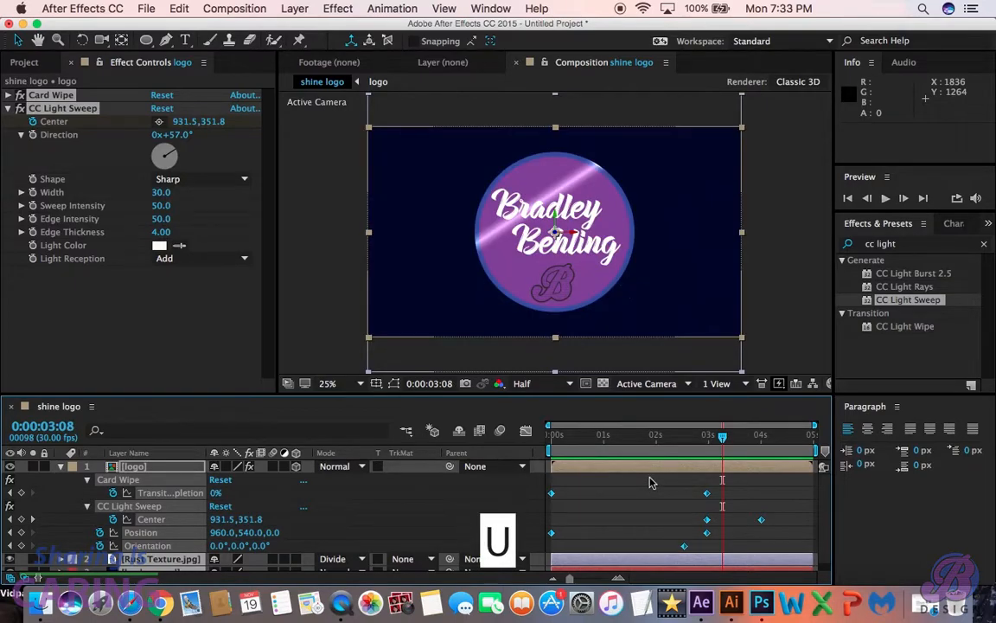
drag(667, 480, 683, 496)
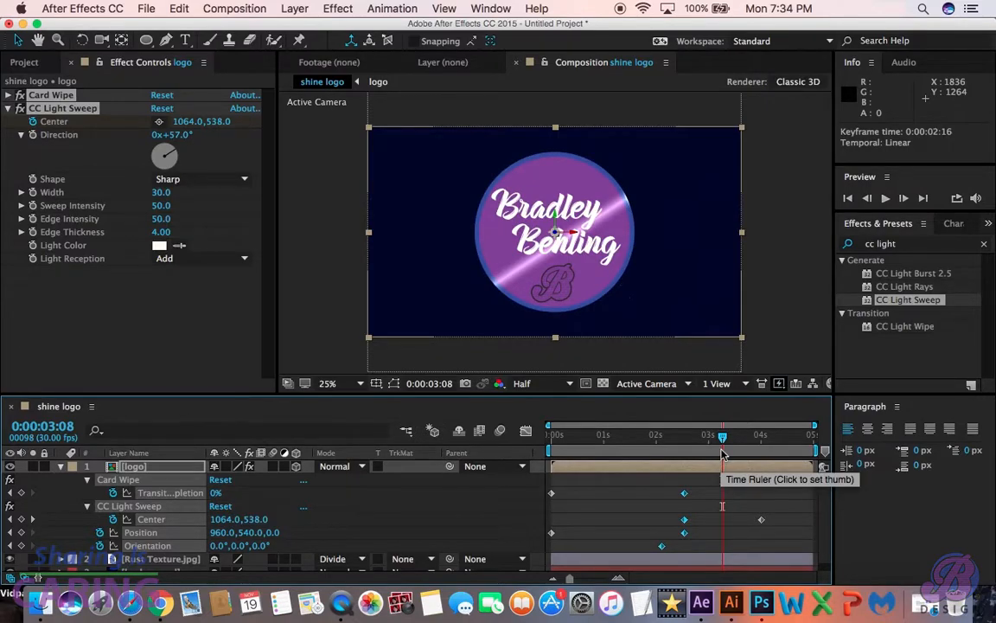
key(space)
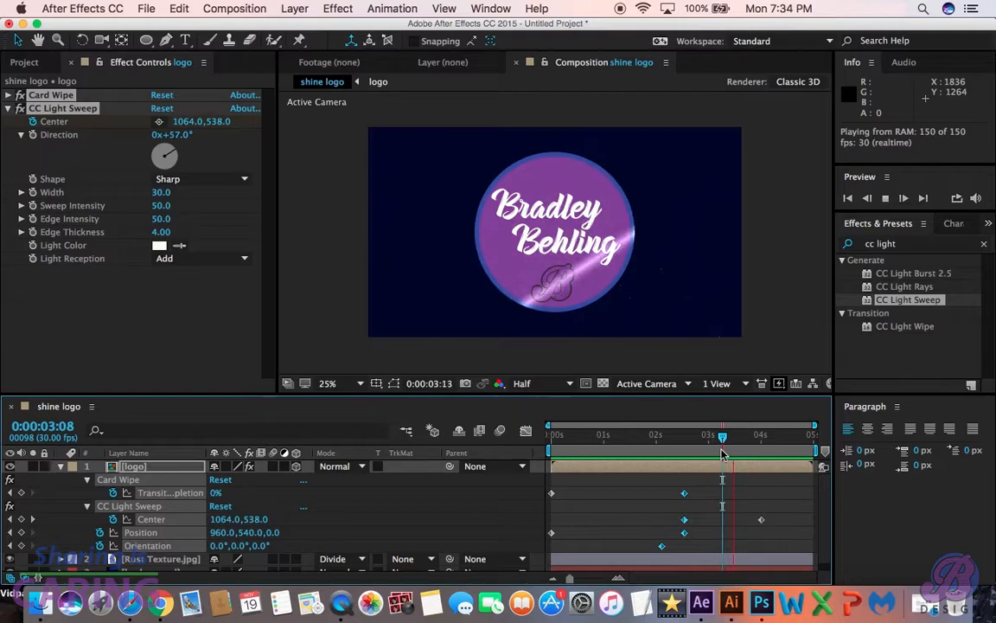
key(space)
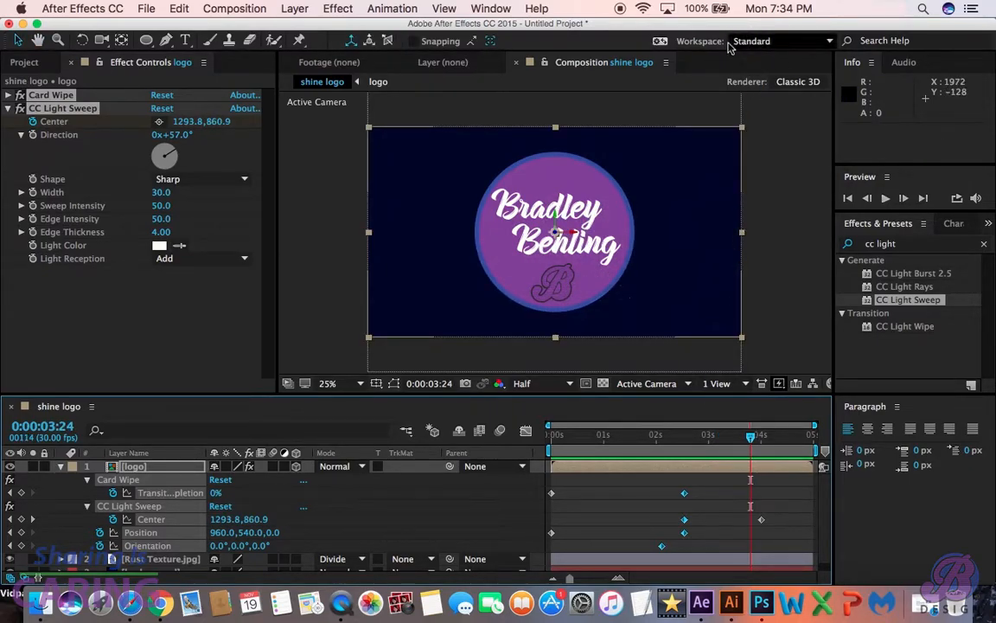
key(u)
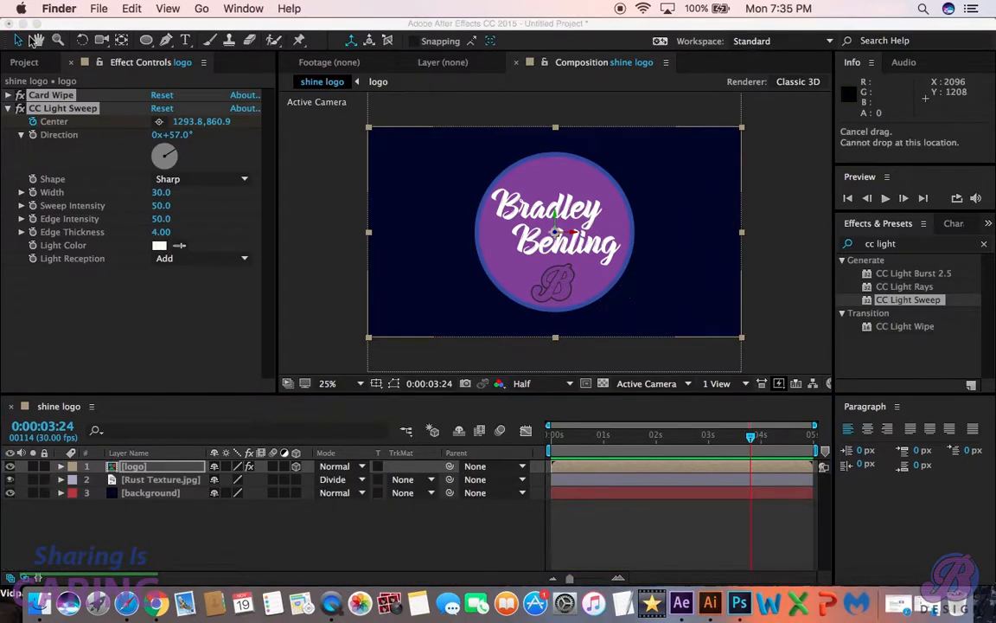
- Import Scarlet_Fire_Sting.mp3 from the Assest folder and place it beneath the background layer, checking it with playback
click(25, 58)
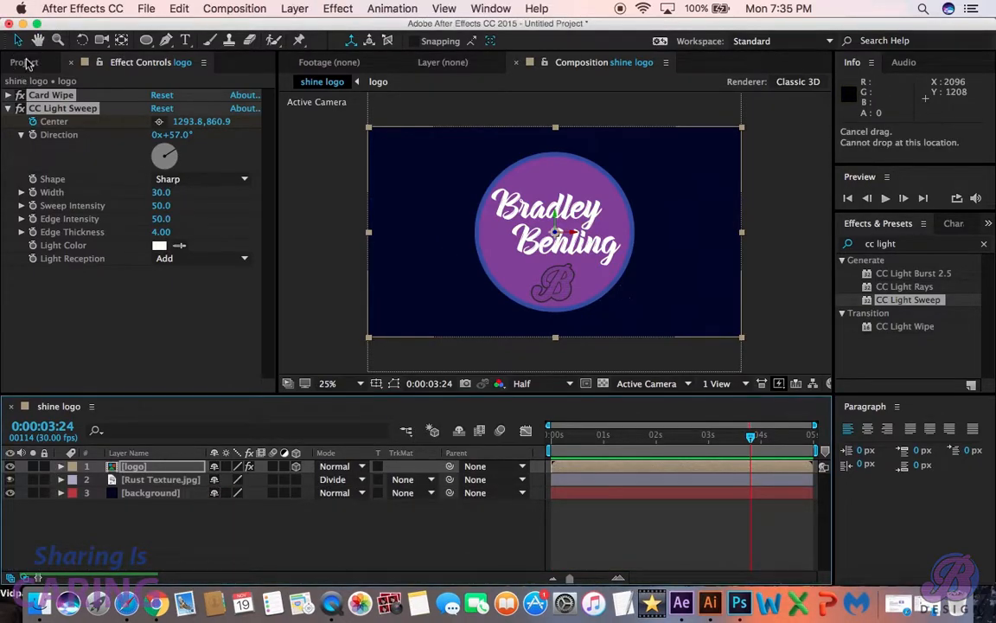
click(26, 61)
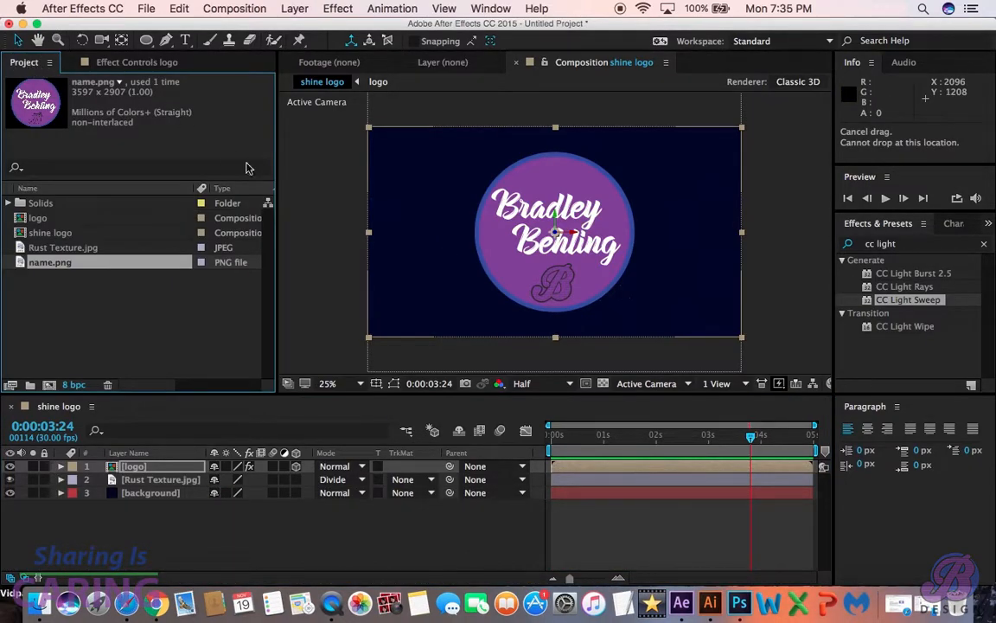
click(923, 604)
drag(554, 240, 128, 322)
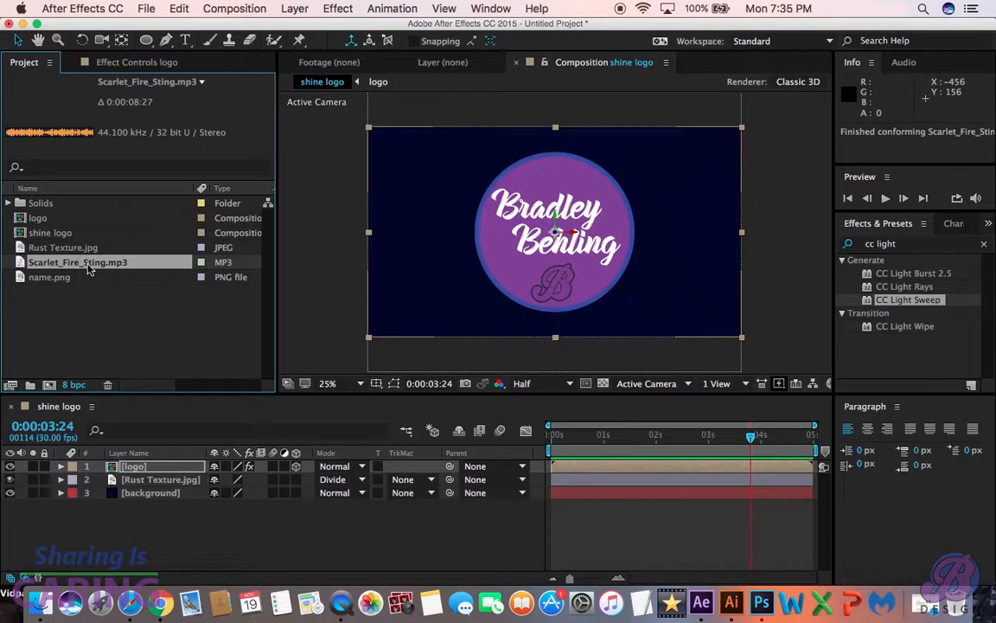
drag(87, 267, 179, 503)
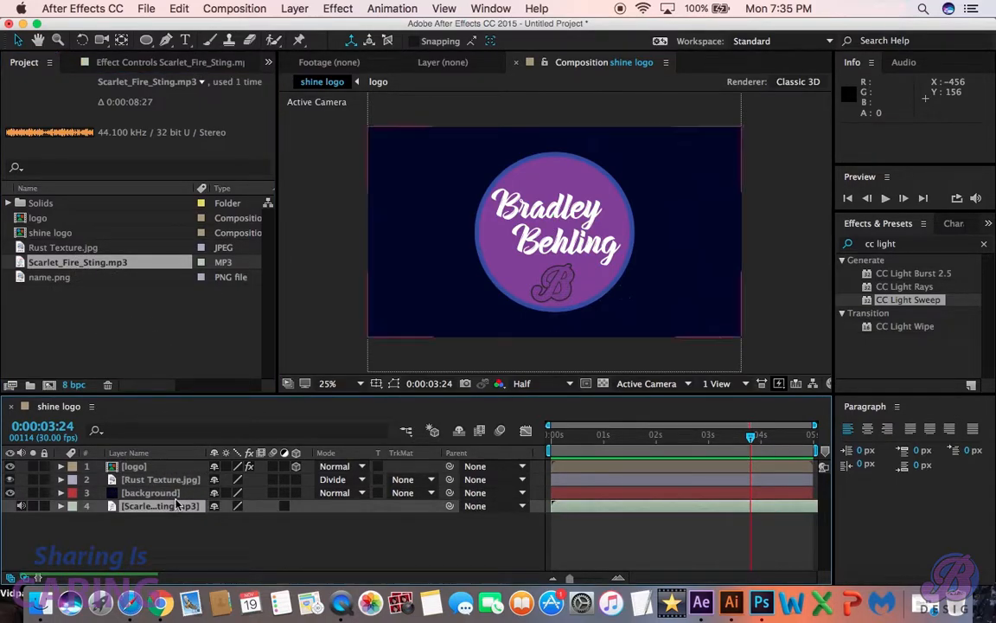
key(space)
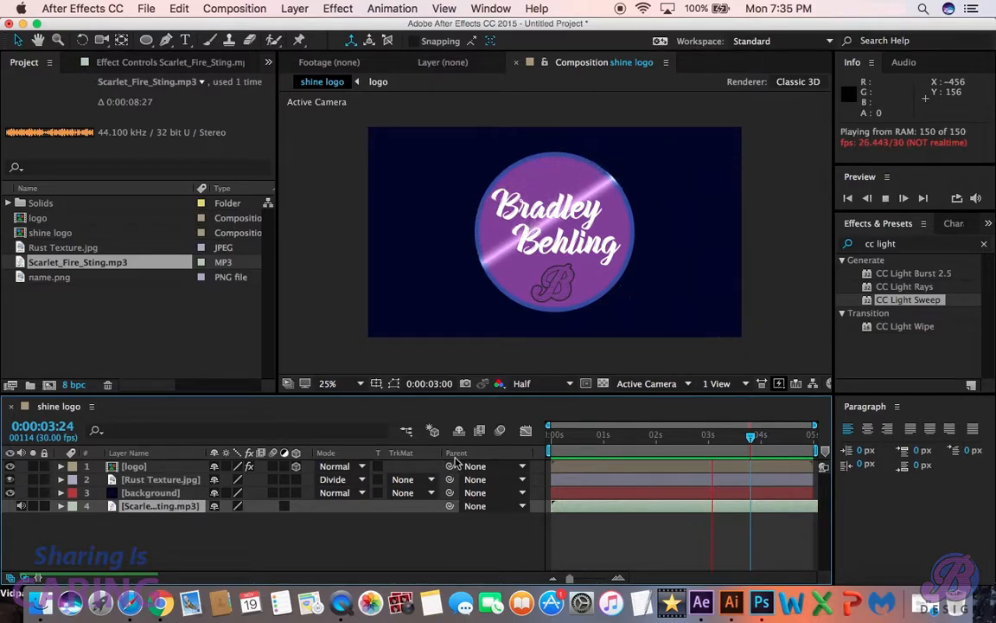